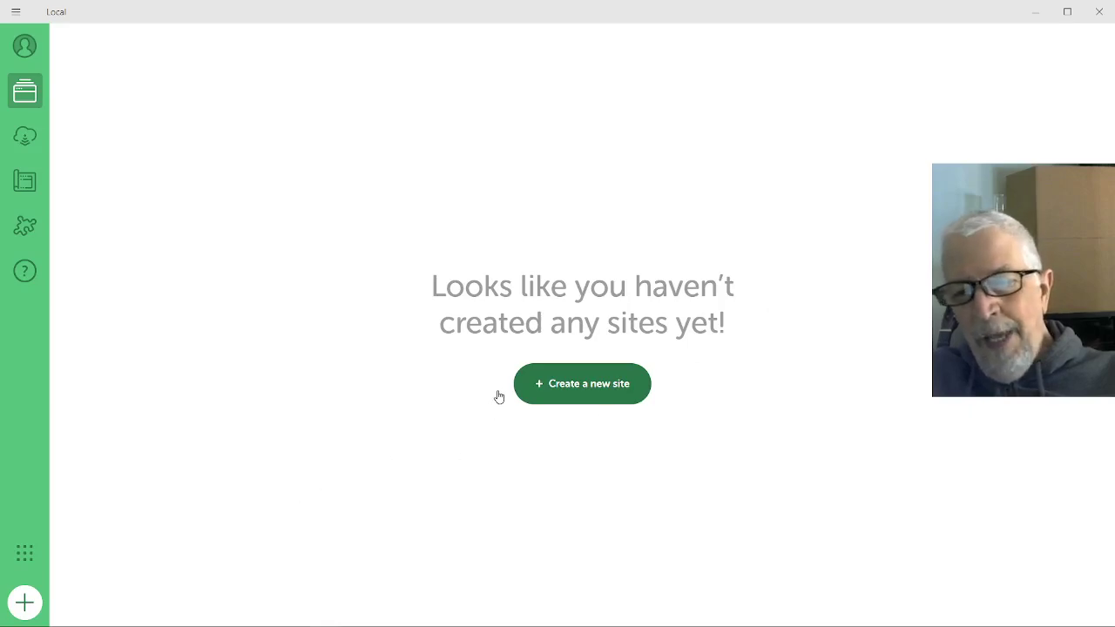
# Start a fresh site (no blueprint) in Local and enter 'auto' as its name
pyautogui.click(574, 385)
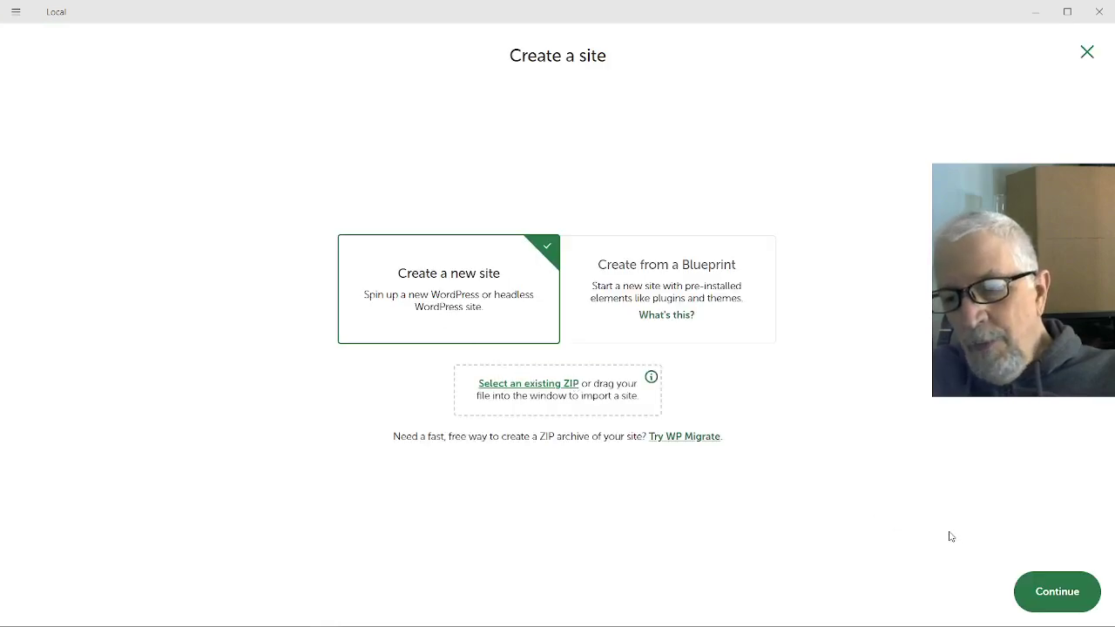
pyautogui.click(1074, 595)
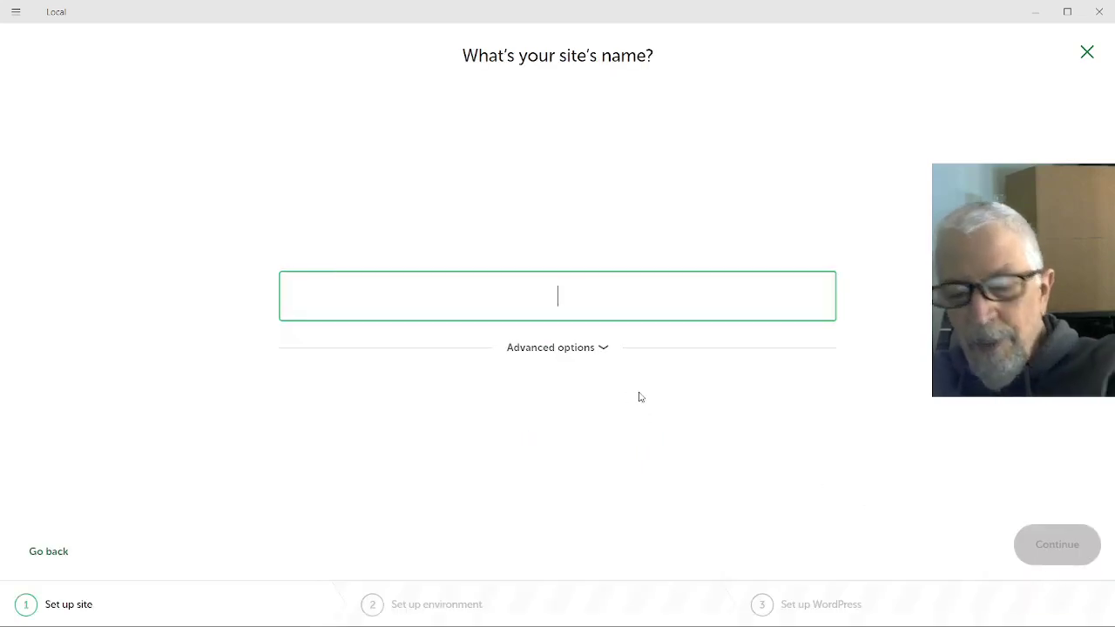
pyautogui.write('auto')
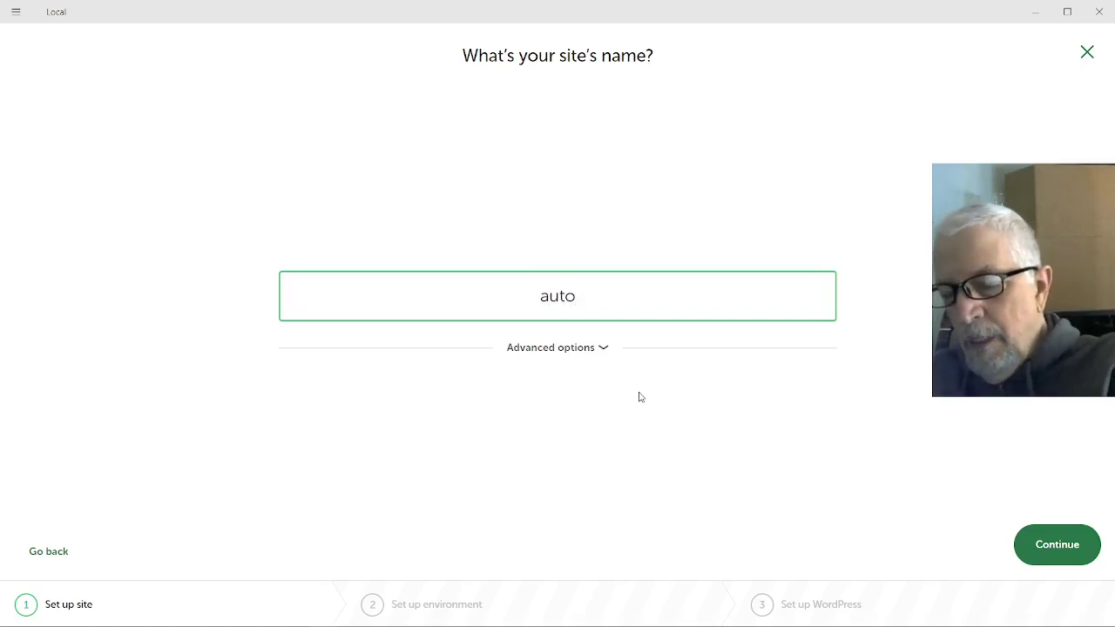
# Choose a custom environment with PHP 8.3.8, Apache 2.4.43 and MySQL 8.0.16
pyautogui.click(1047, 552)
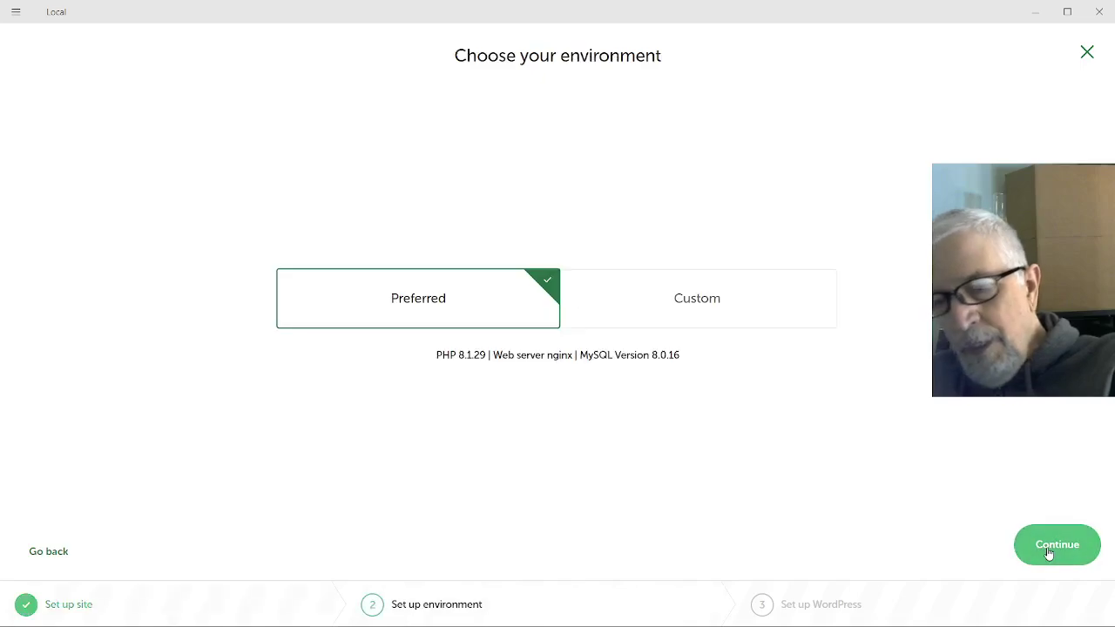
pyautogui.click(710, 290)
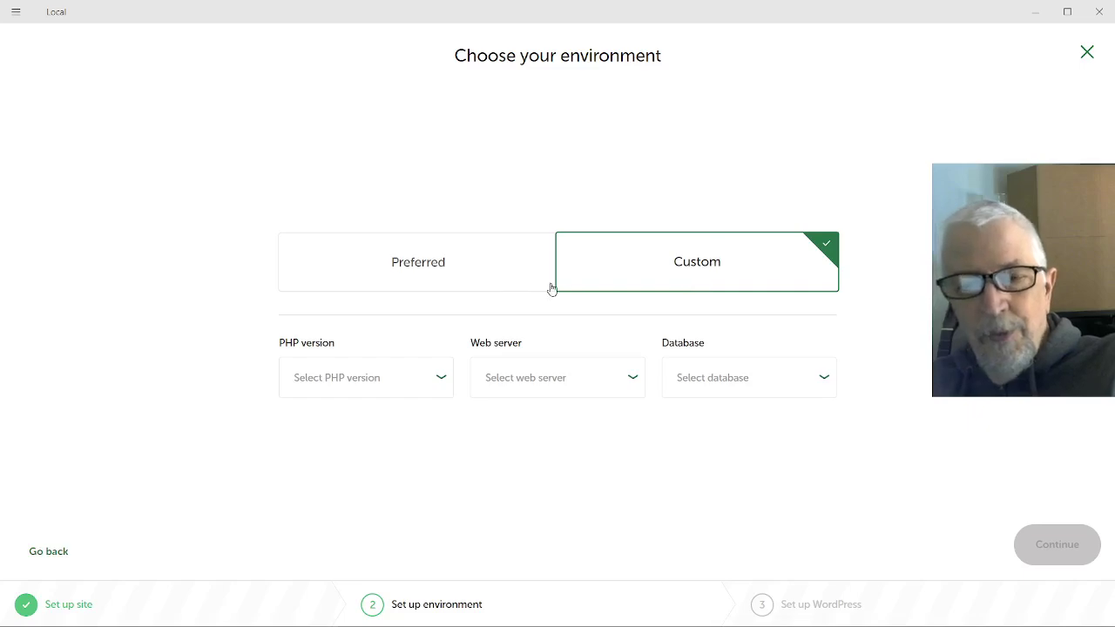
pyautogui.click(402, 385)
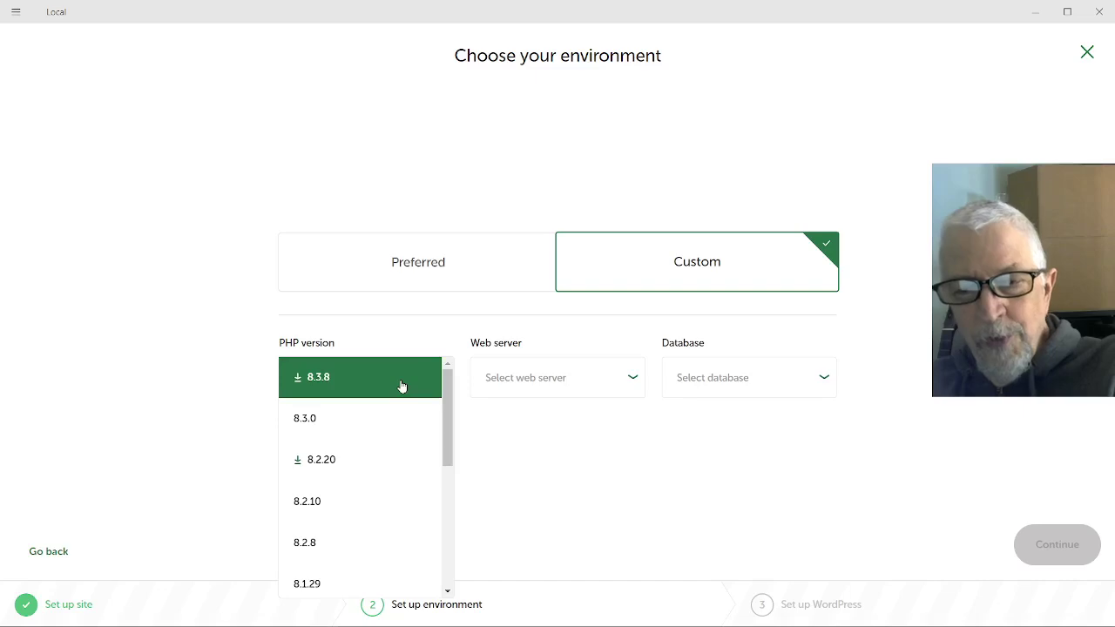
pyautogui.click(401, 386)
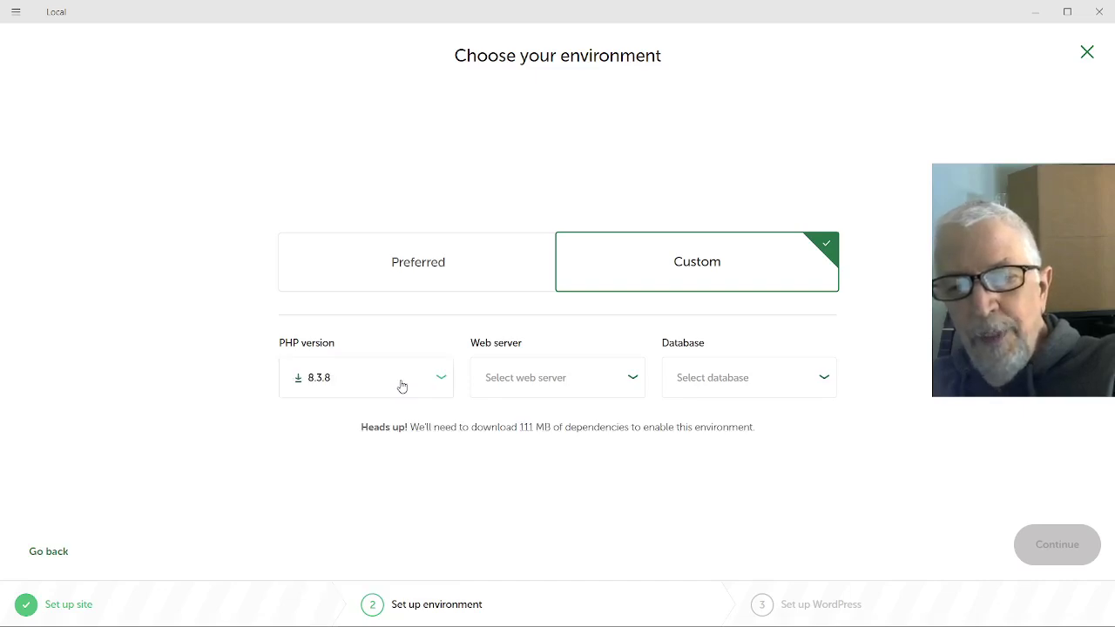
pyautogui.click(540, 383)
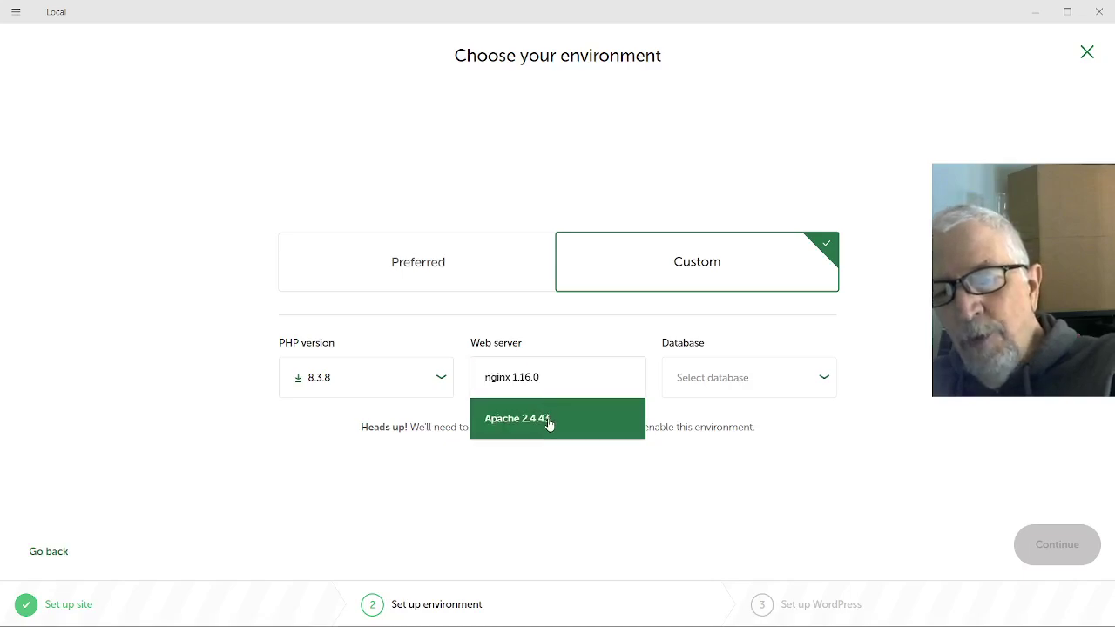
pyautogui.click(548, 422)
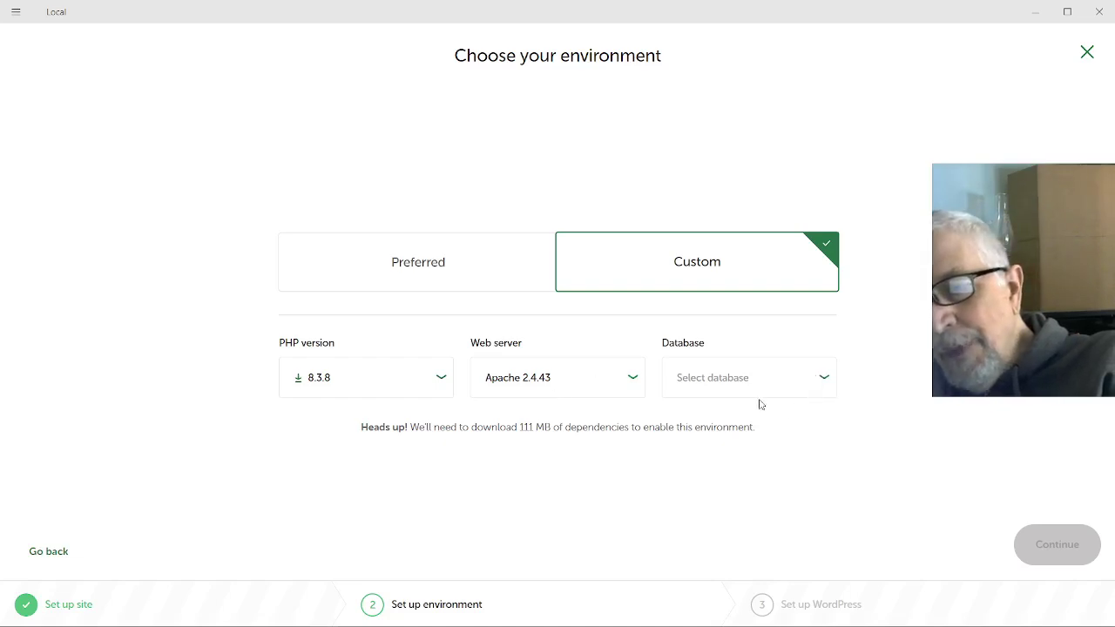
pyautogui.click(730, 379)
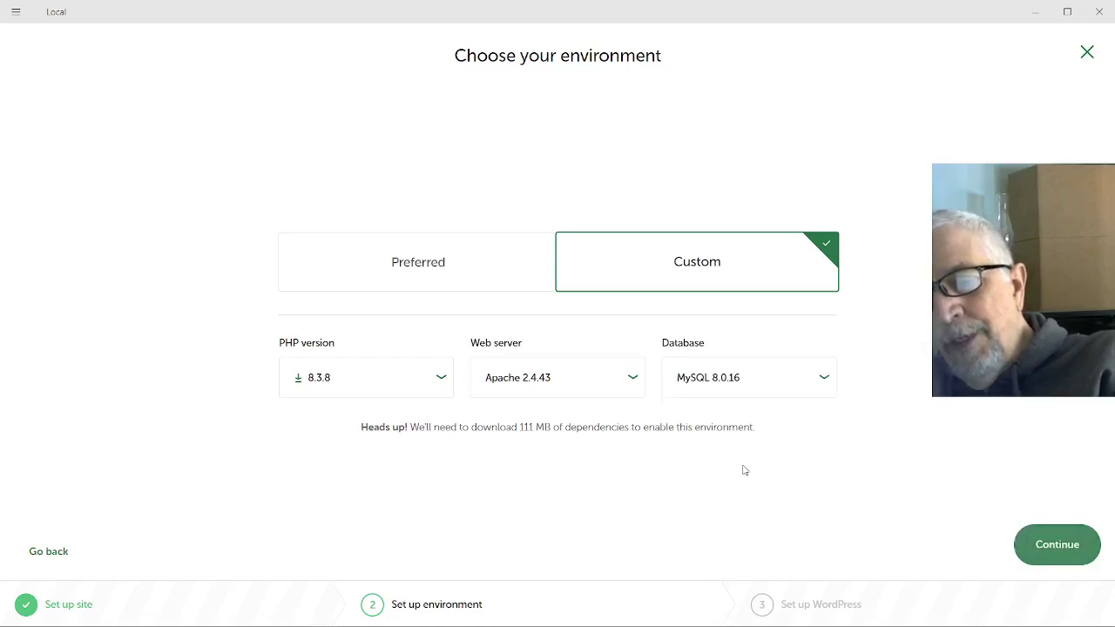
pyautogui.click(742, 470)
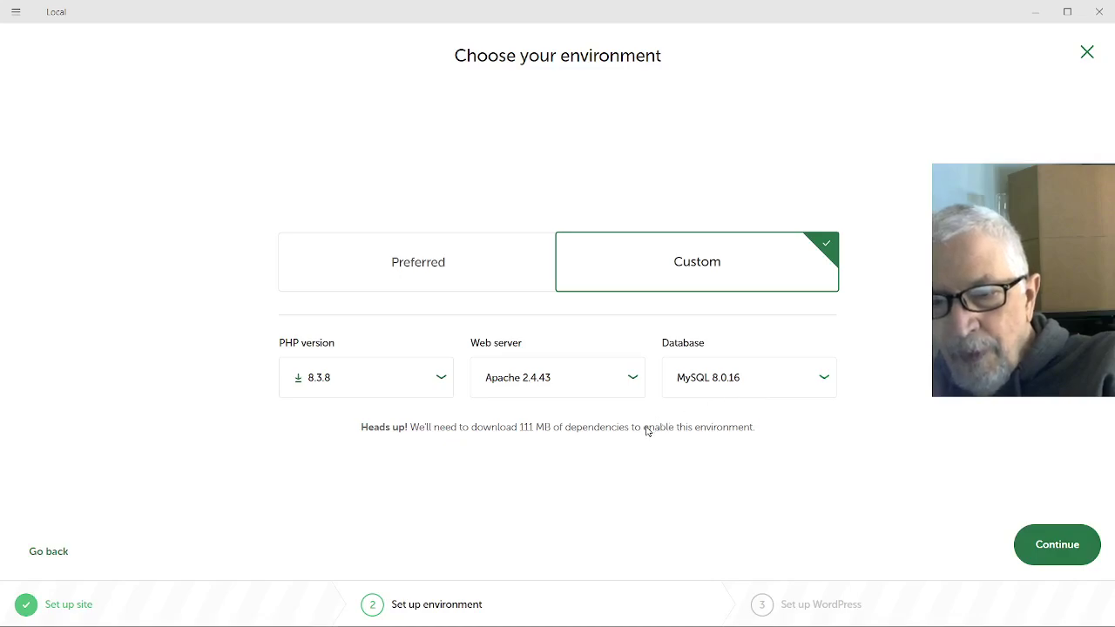
# Enter WordPress username admin and a password, and paste the admin's e-mail address
pyautogui.click(1071, 552)
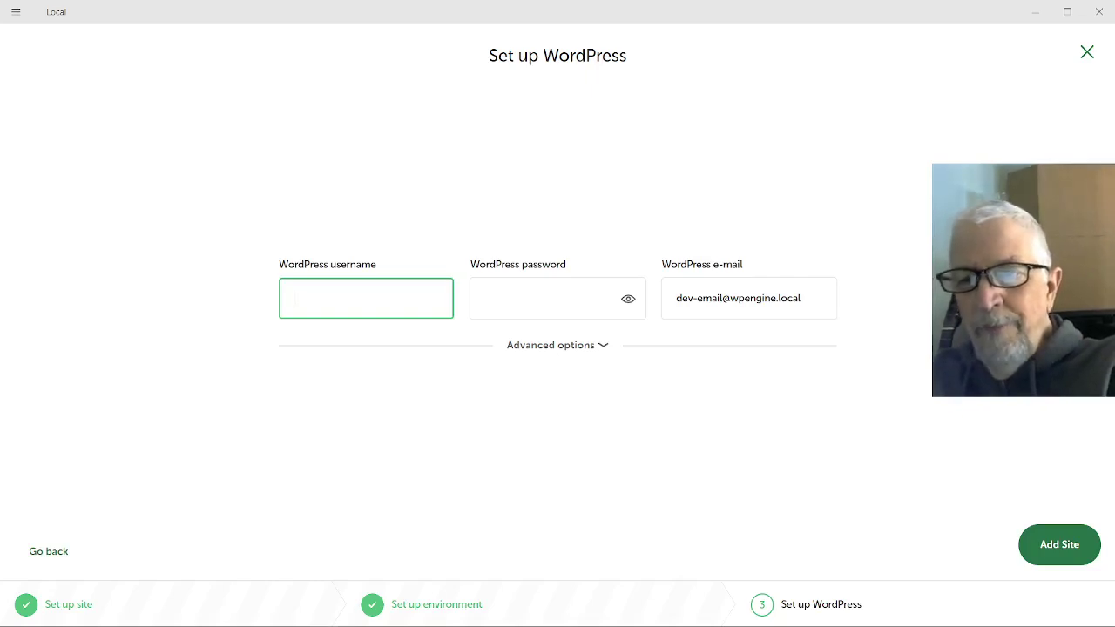
pyautogui.write('a')
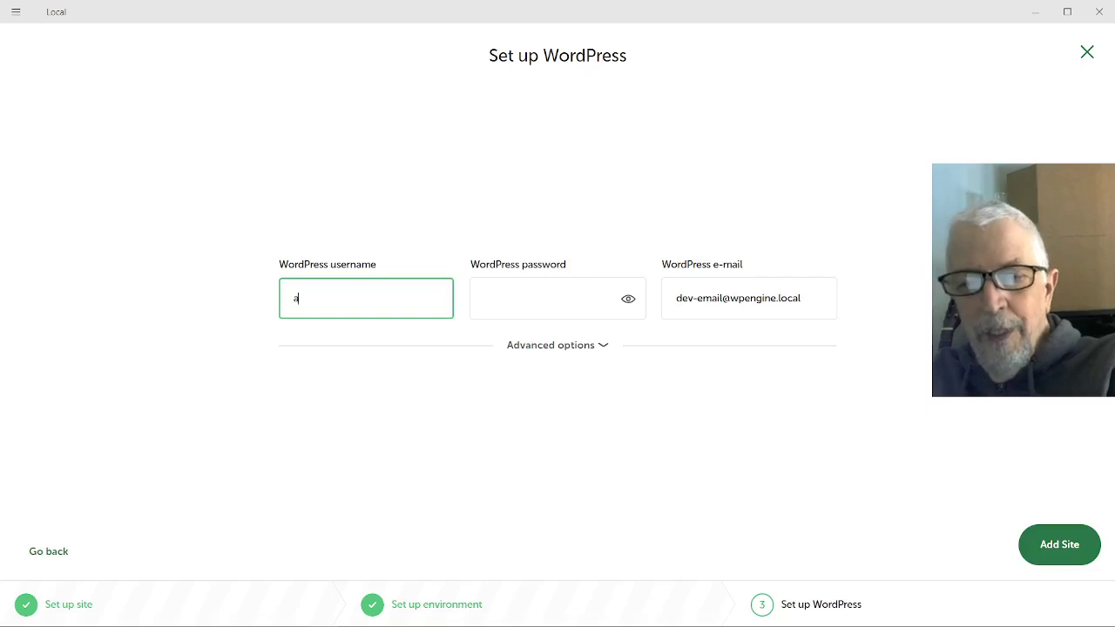
pyautogui.write('dmin')
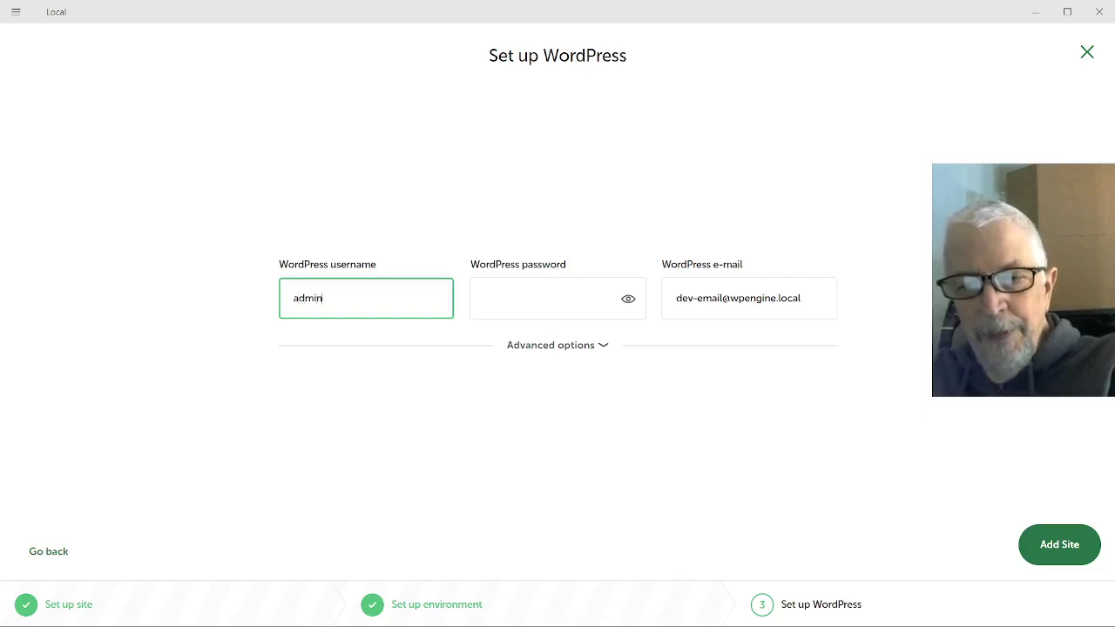
pyautogui.press('Tab')
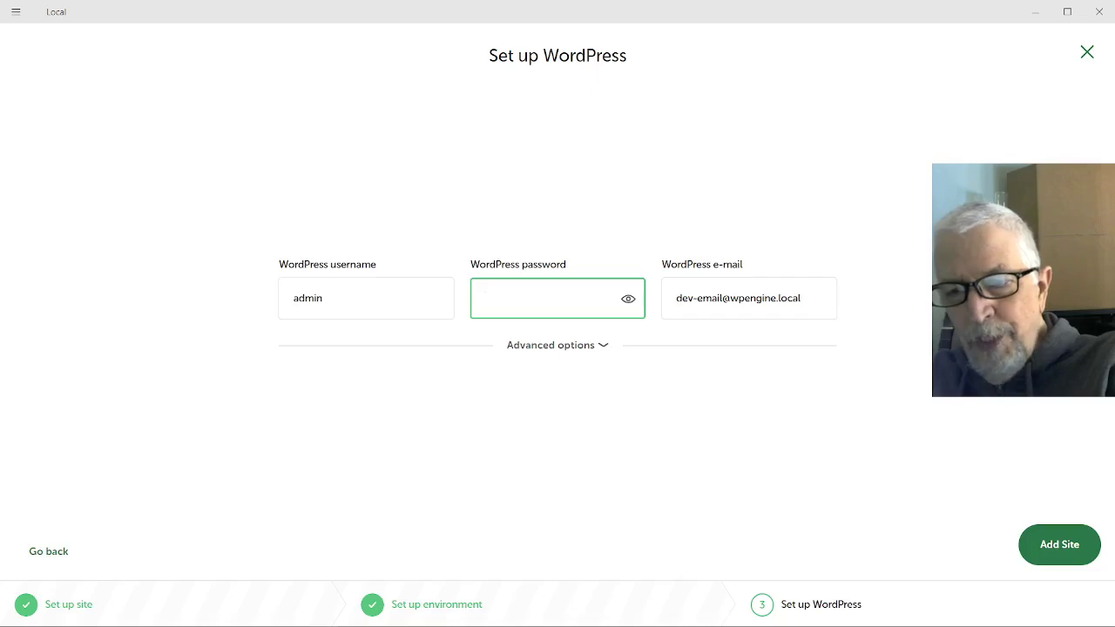
pyautogui.write('admin')
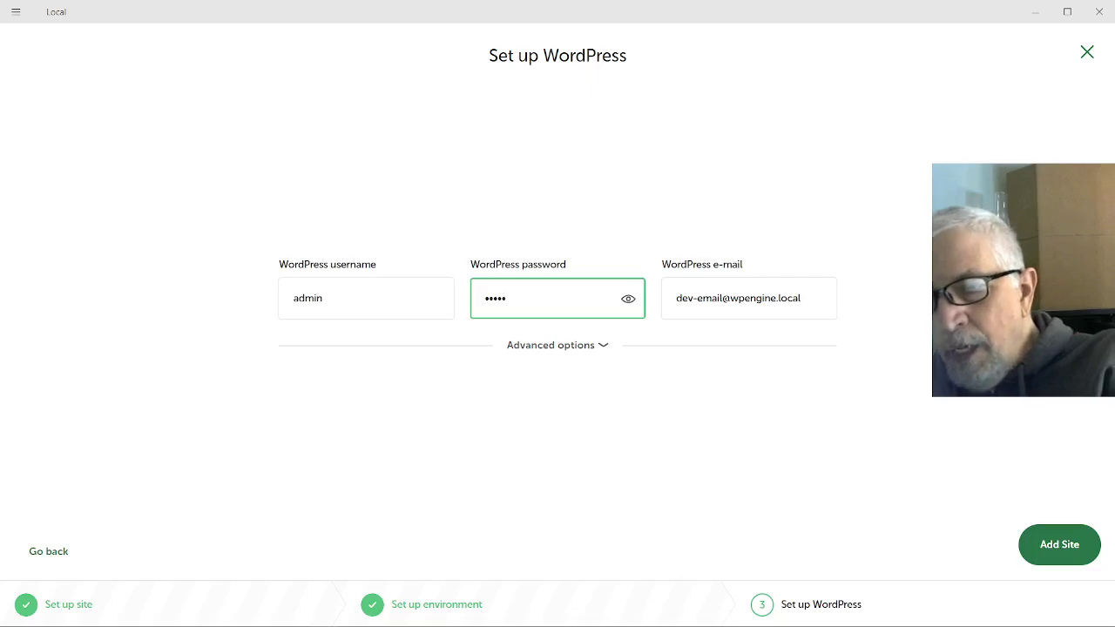
pyautogui.press('Tab')
pyautogui.press('Tab')
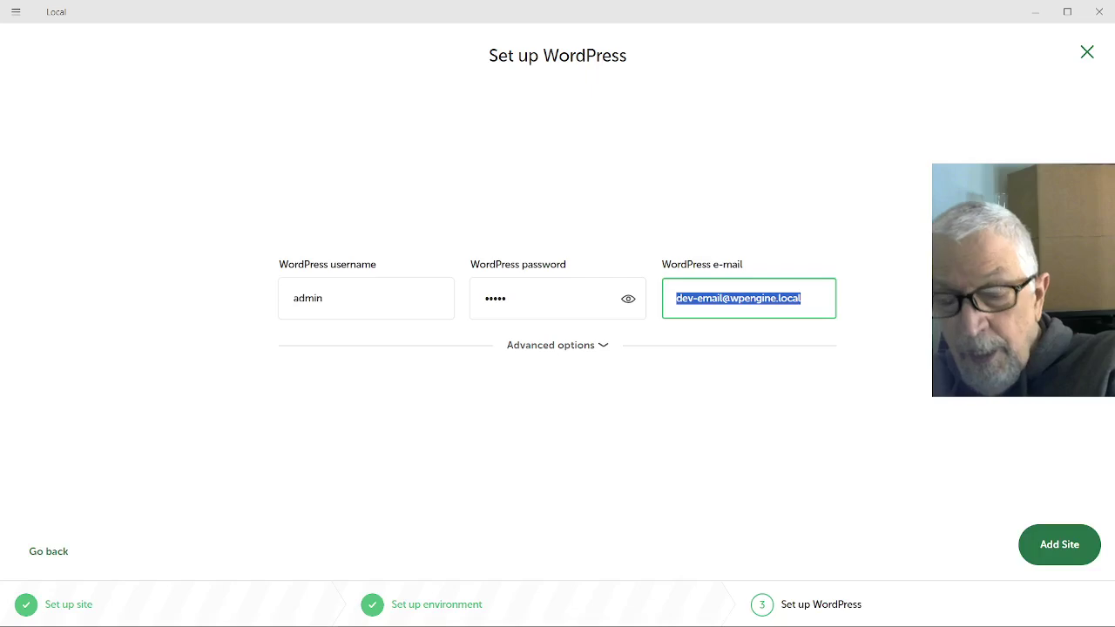
pyautogui.hotkey('ctrl', 'v')
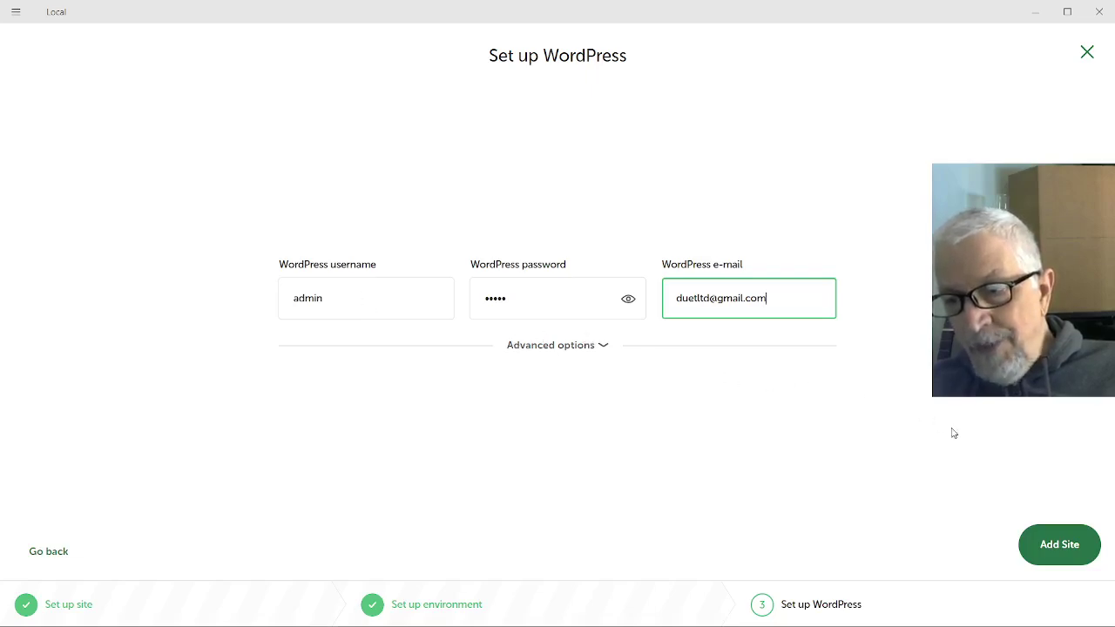
# Add the site and wait until auto runs on WordPress 6.6.1
pyautogui.click(1076, 546)
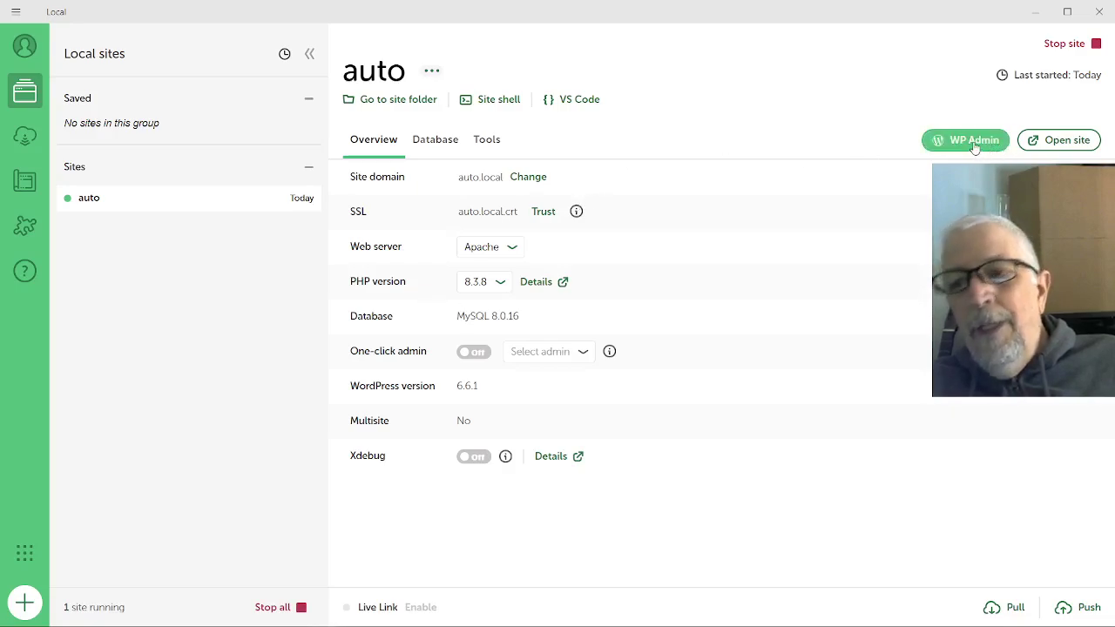
# Stop and restart the auto site so it runs again at auto.local
pyautogui.click(974, 142)
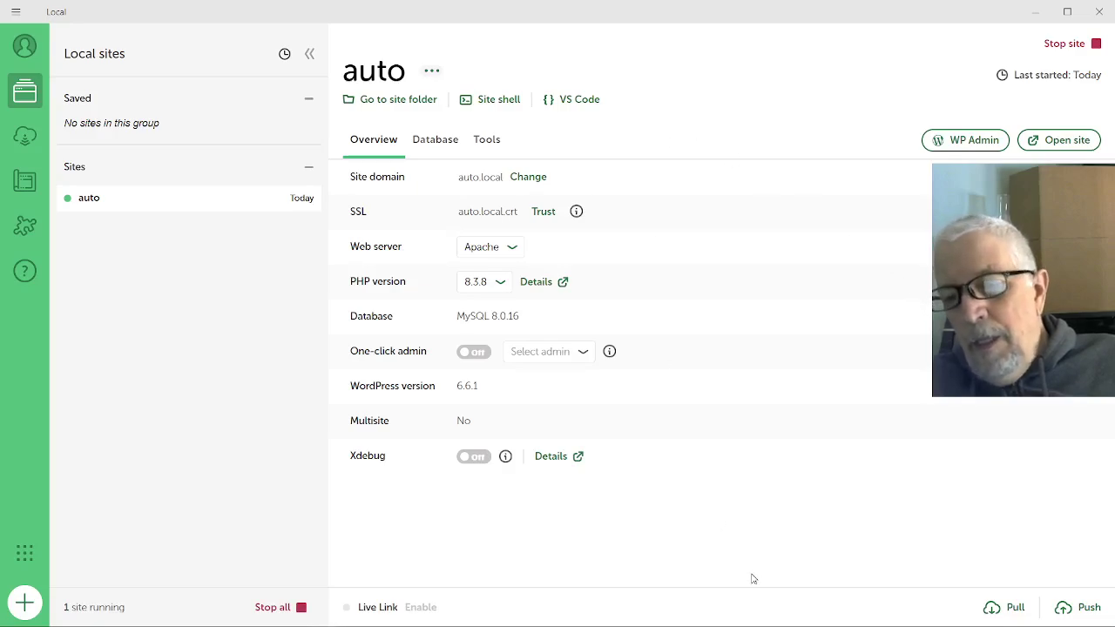
pyautogui.moveTo(757, 624)
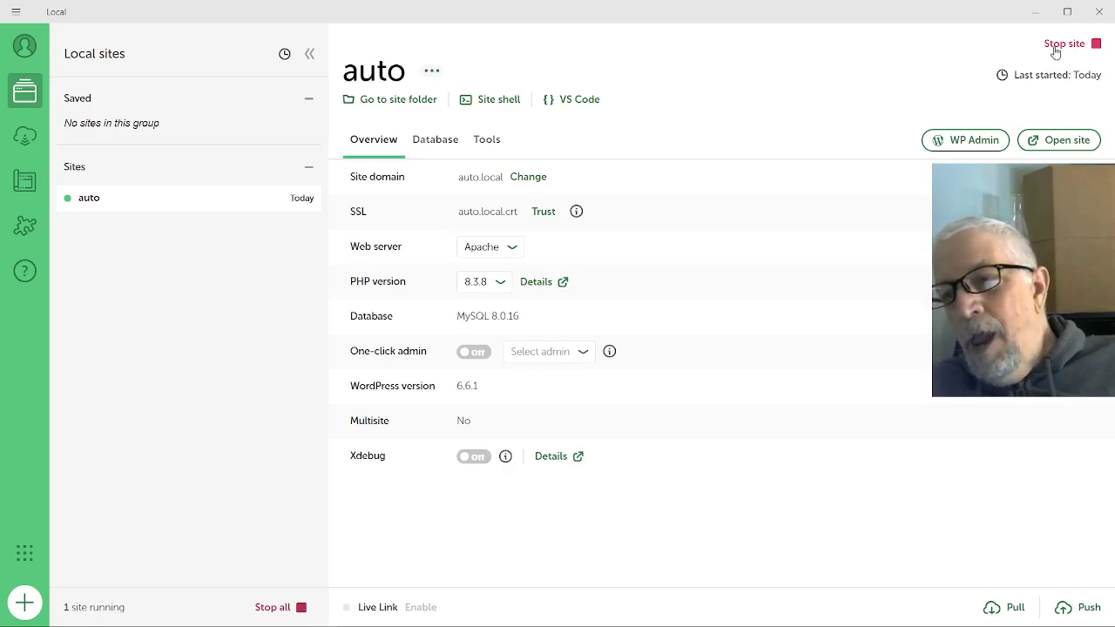
pyautogui.click(1054, 50)
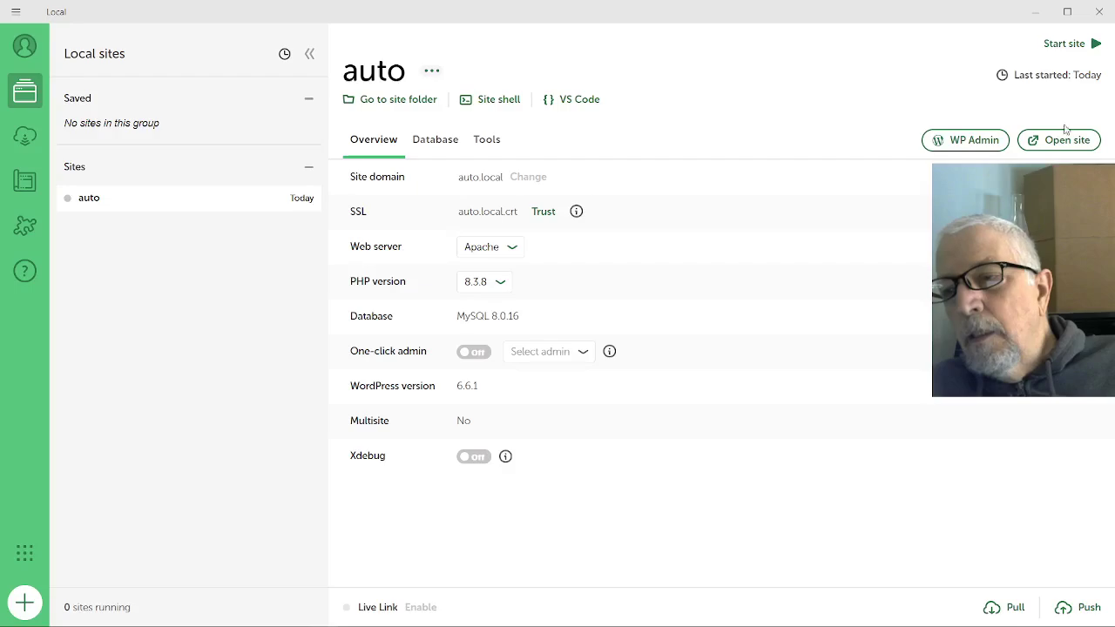
pyautogui.click(1064, 44)
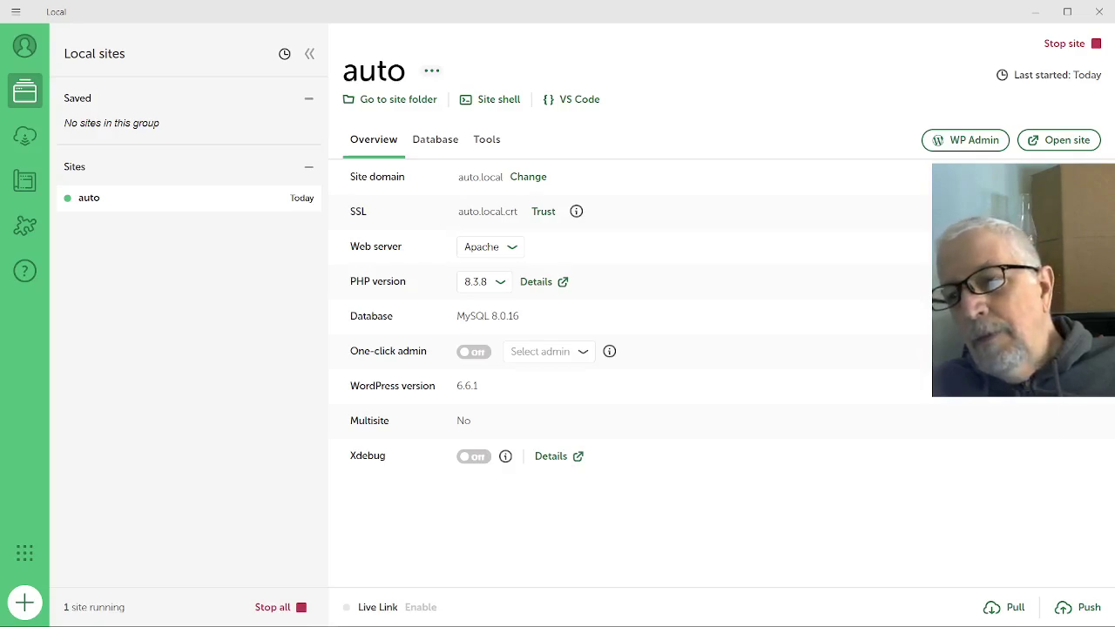
# Log in to the auto WordPress admin as admin with Remember Me ticked
pyautogui.click(974, 141)
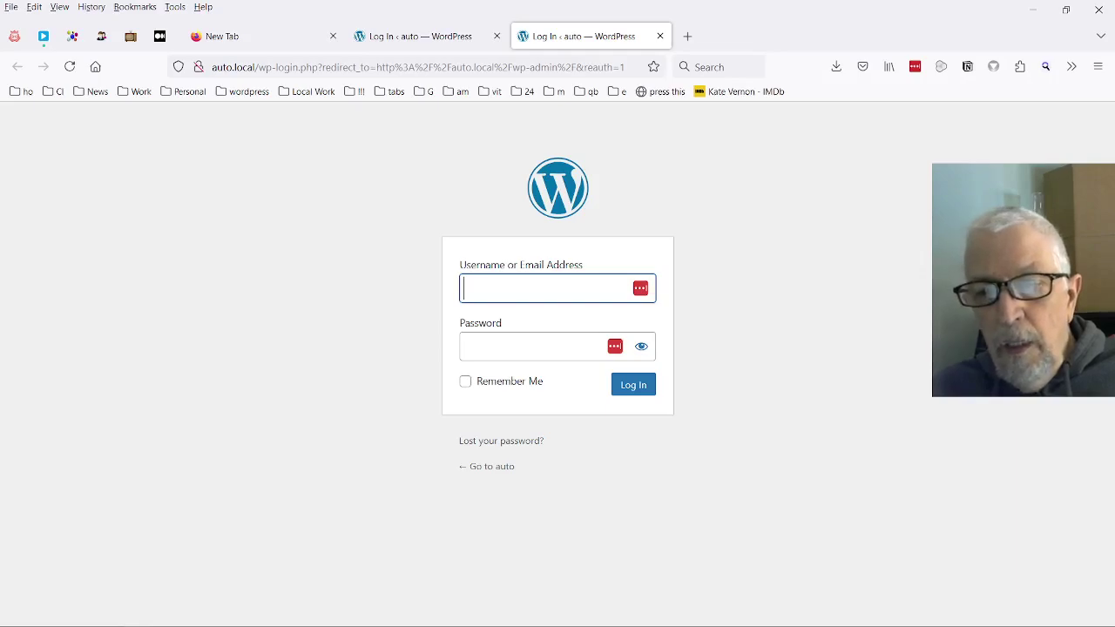
pyautogui.write('a')
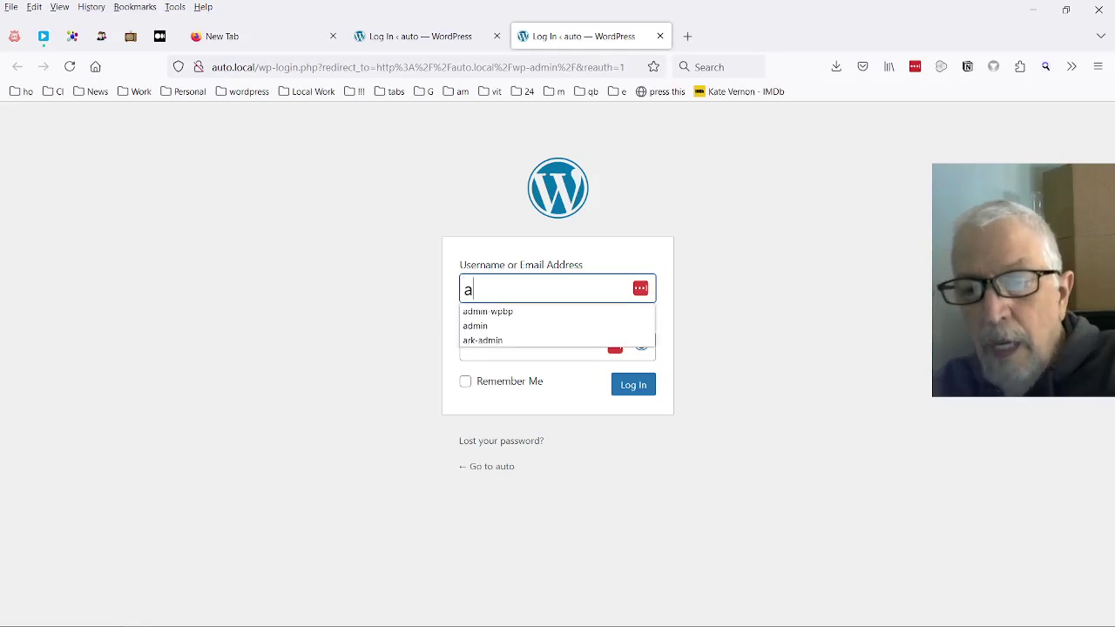
pyautogui.write('dmin')
pyautogui.press('Tab')
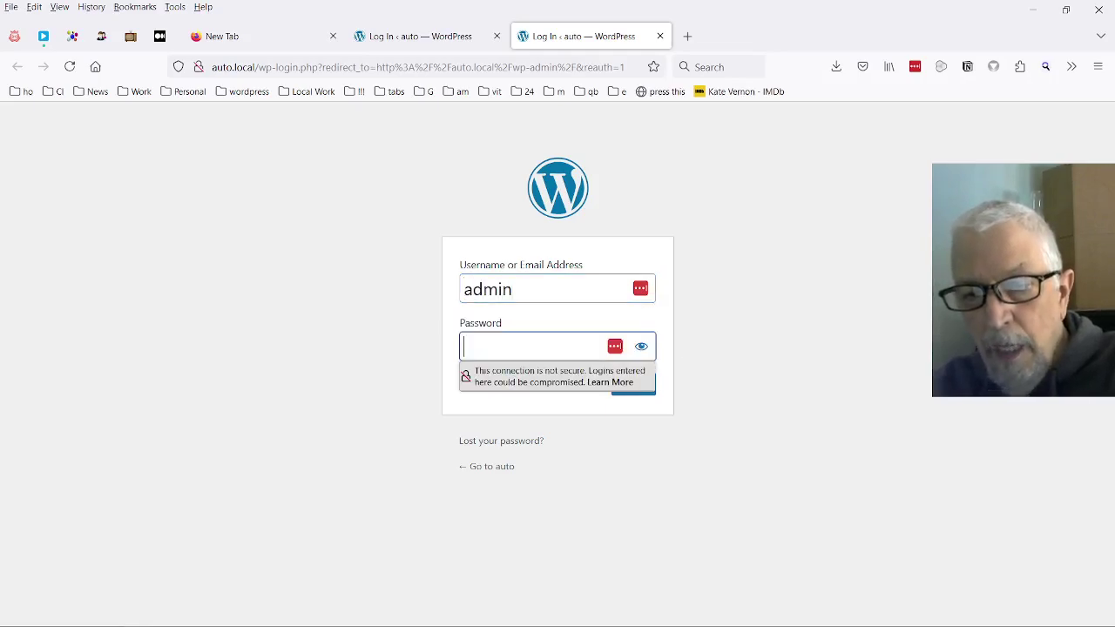
pyautogui.write('admin')
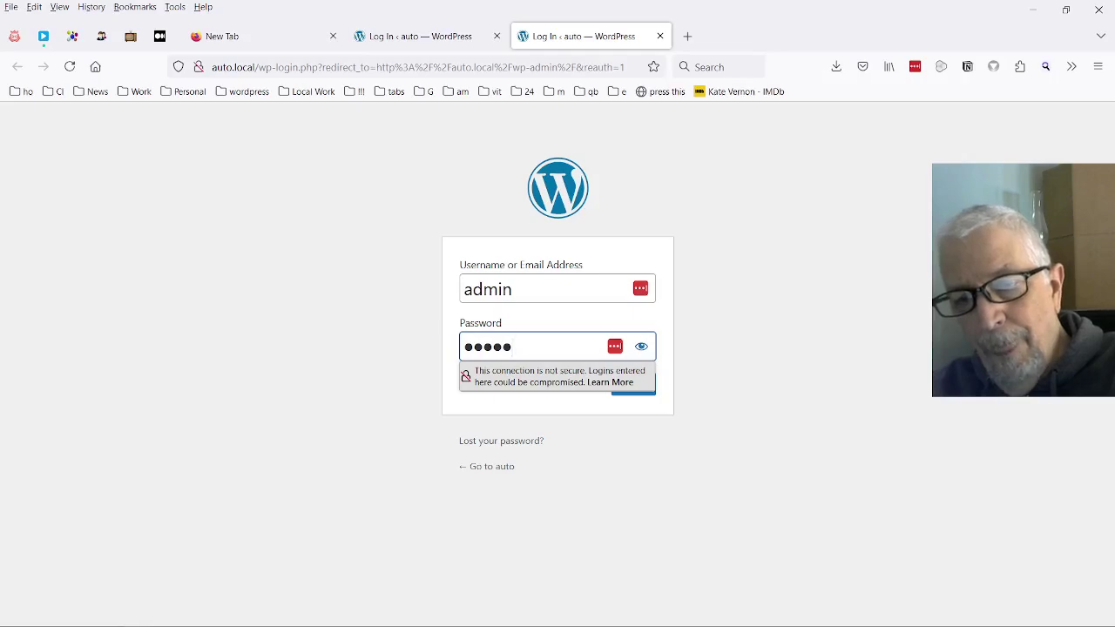
pyautogui.press('Tab')
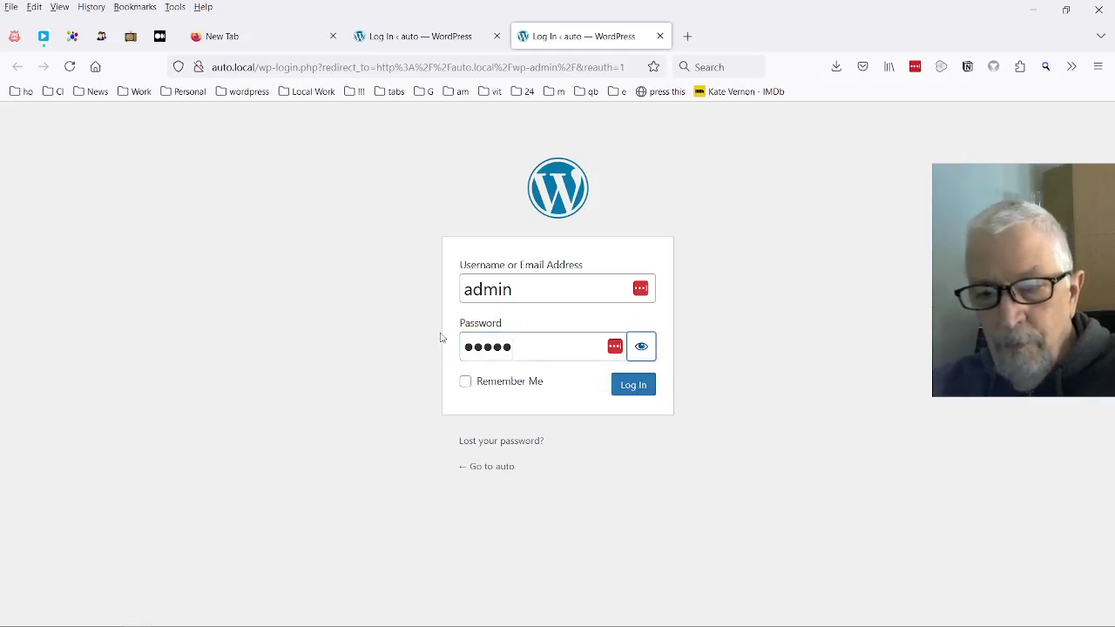
pyautogui.click(485, 387)
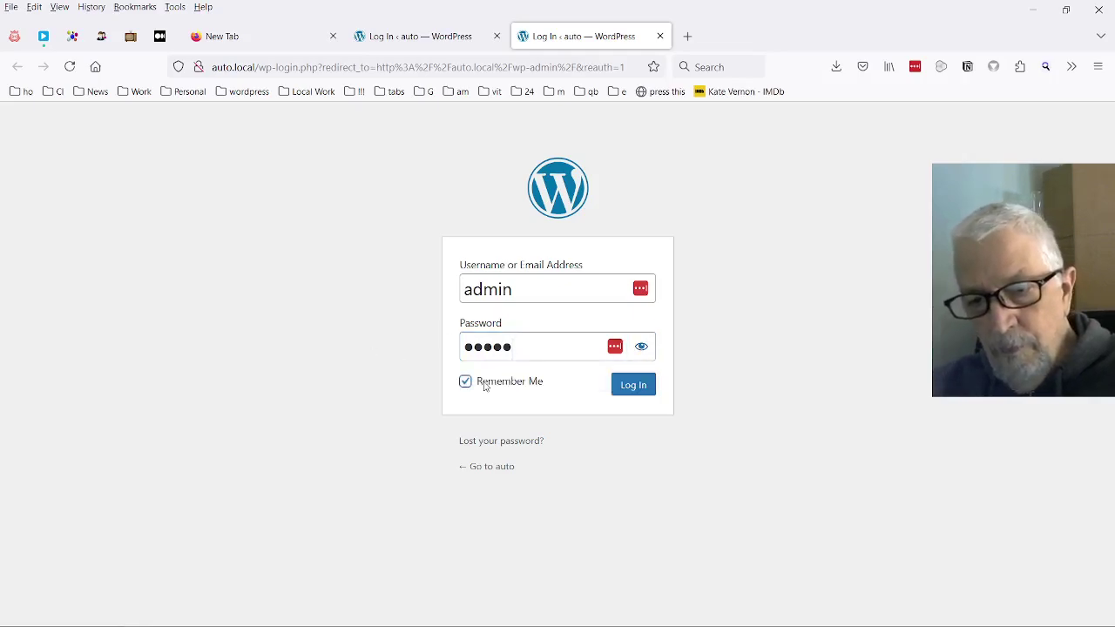
pyautogui.click(636, 386)
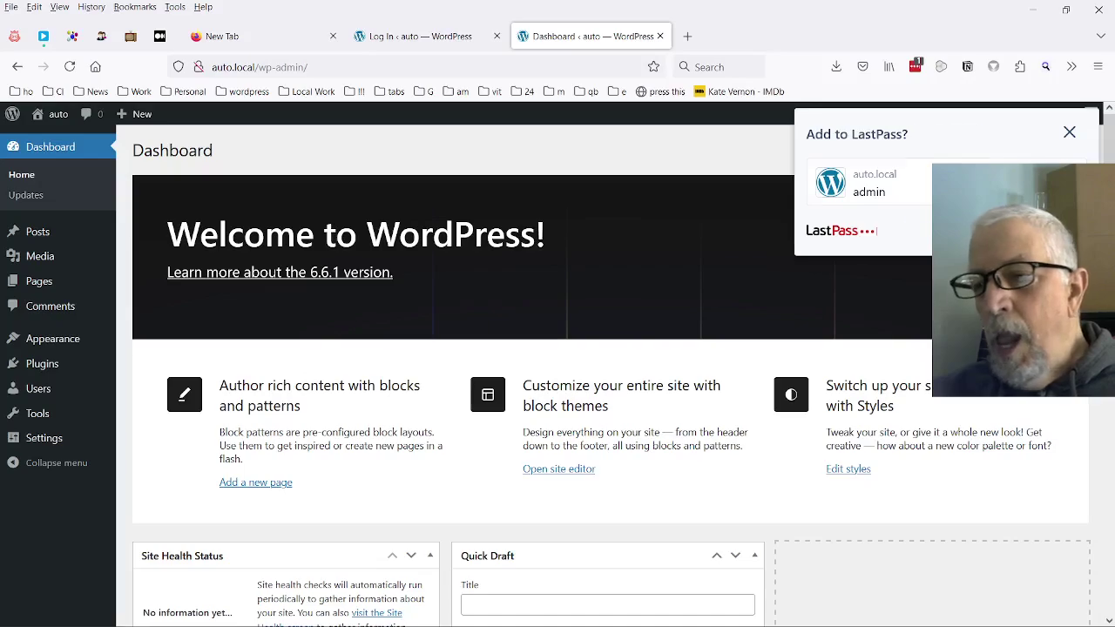
# Accept the LastPass prompt to save the admin login, clearing the Dashboard
pyautogui.click(1060, 231)
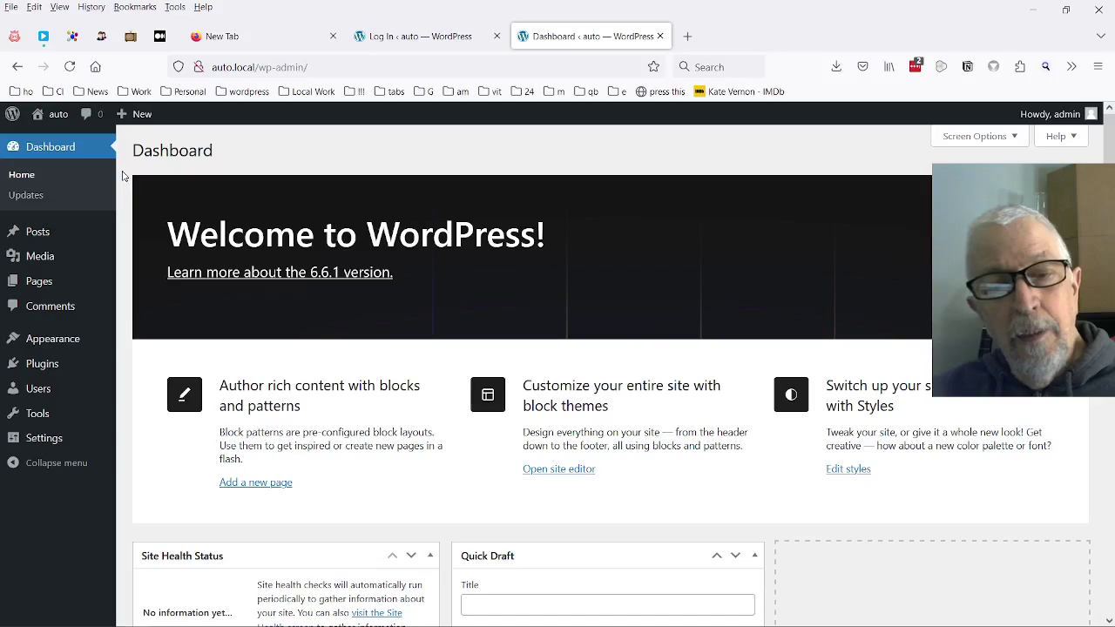
pyautogui.moveTo(58, 232)
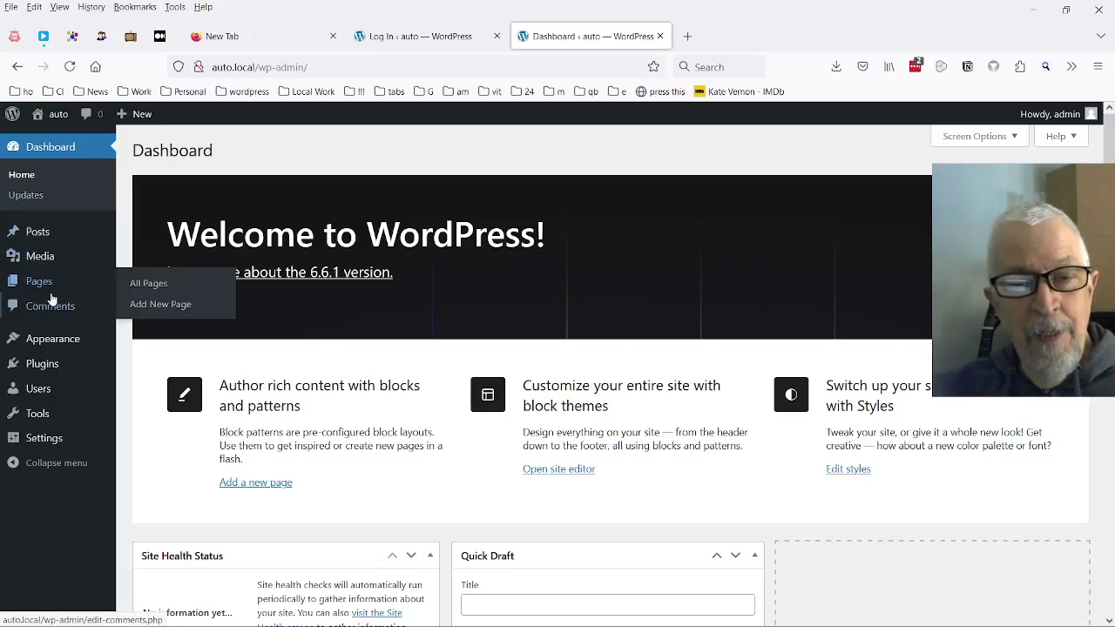
pyautogui.moveTo(54, 367)
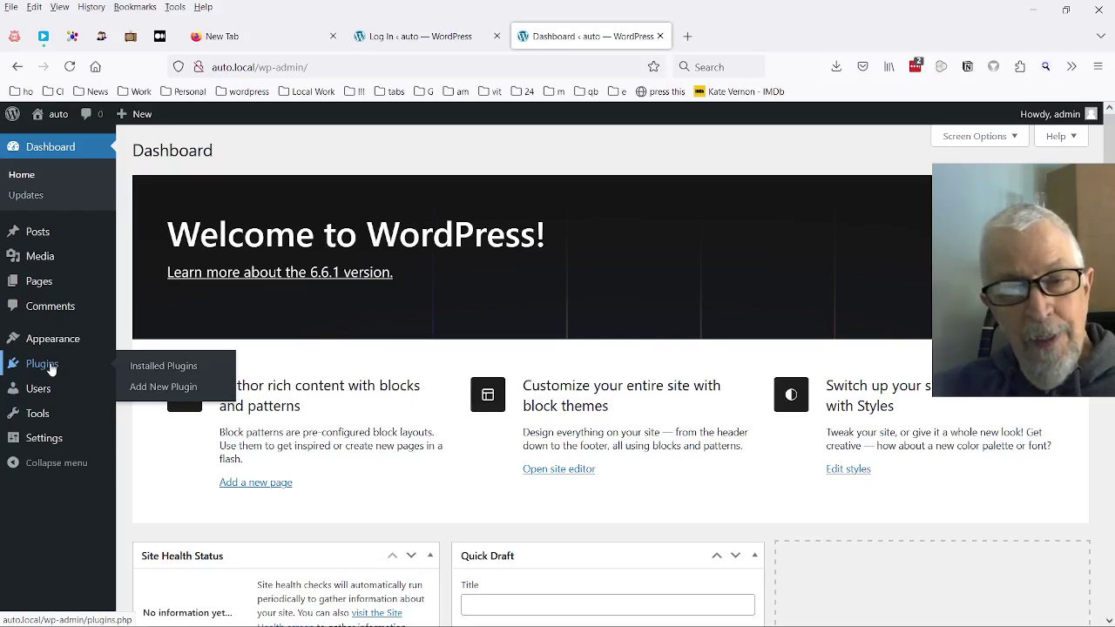
# Confirm the Installed Plugins list is empty and go to Add New Plugin
pyautogui.click(172, 370)
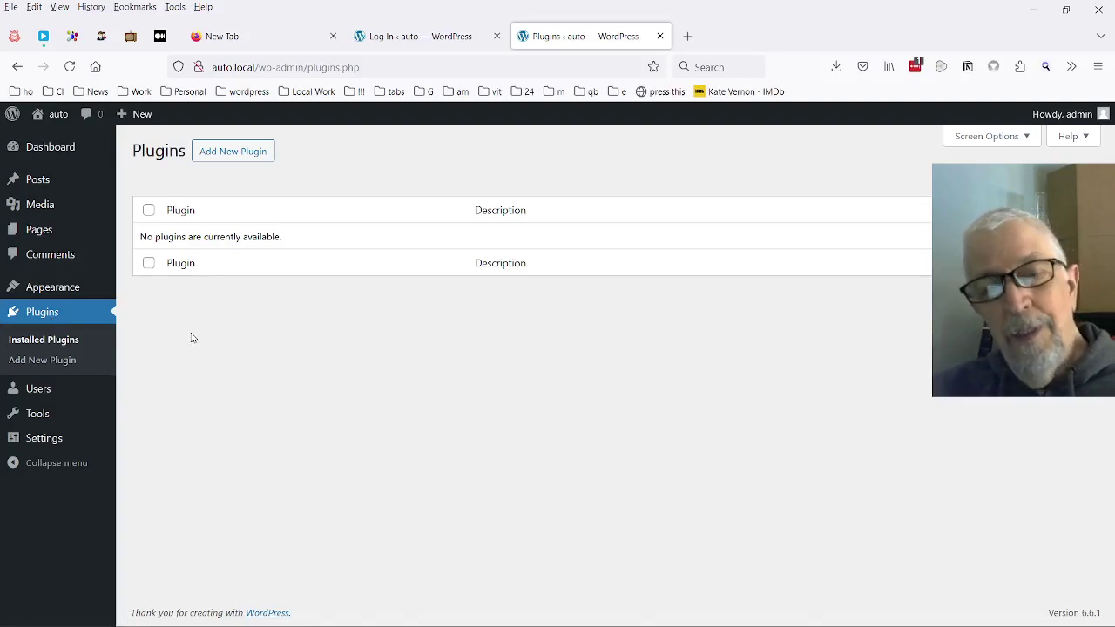
pyautogui.click(233, 152)
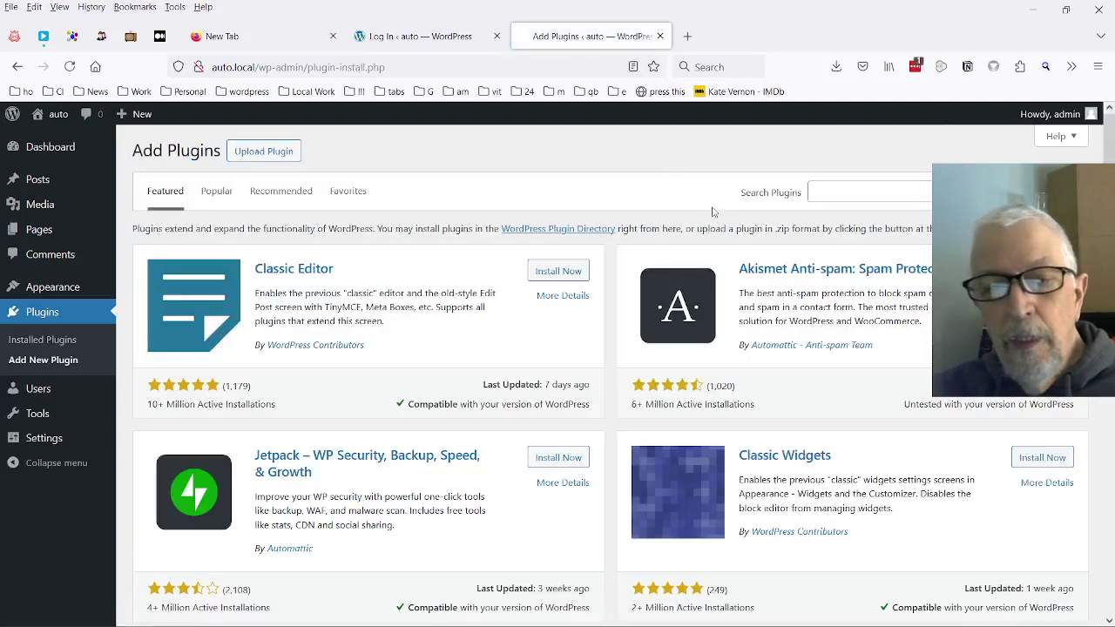
# Install Classic Editor and Jetpack, then view them on the Installed Plugins page
pyautogui.click(557, 272)
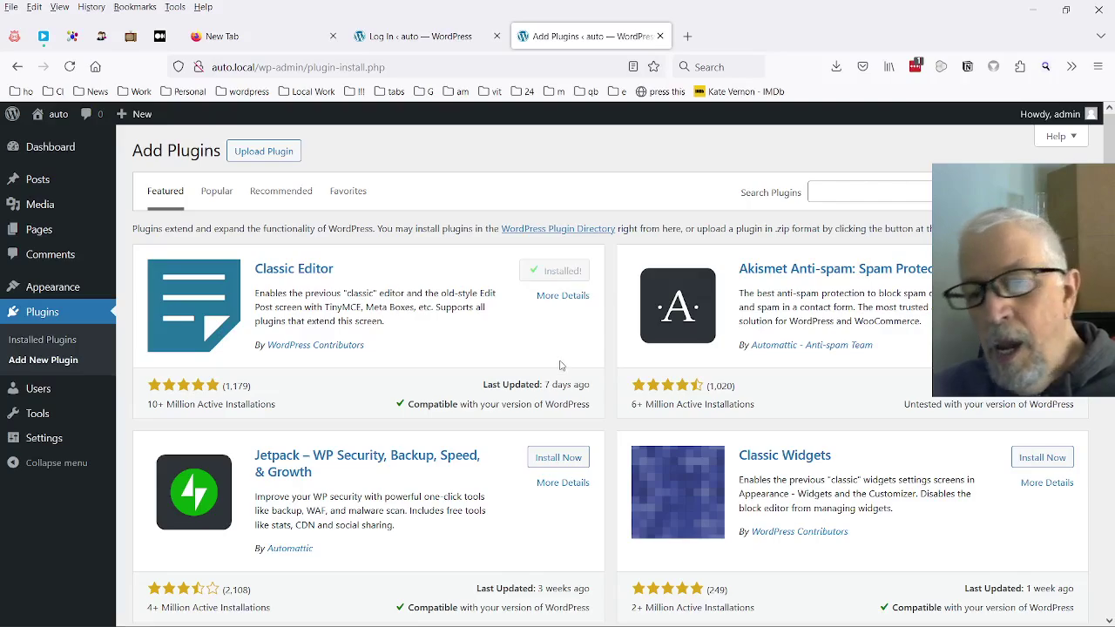
pyautogui.click(562, 458)
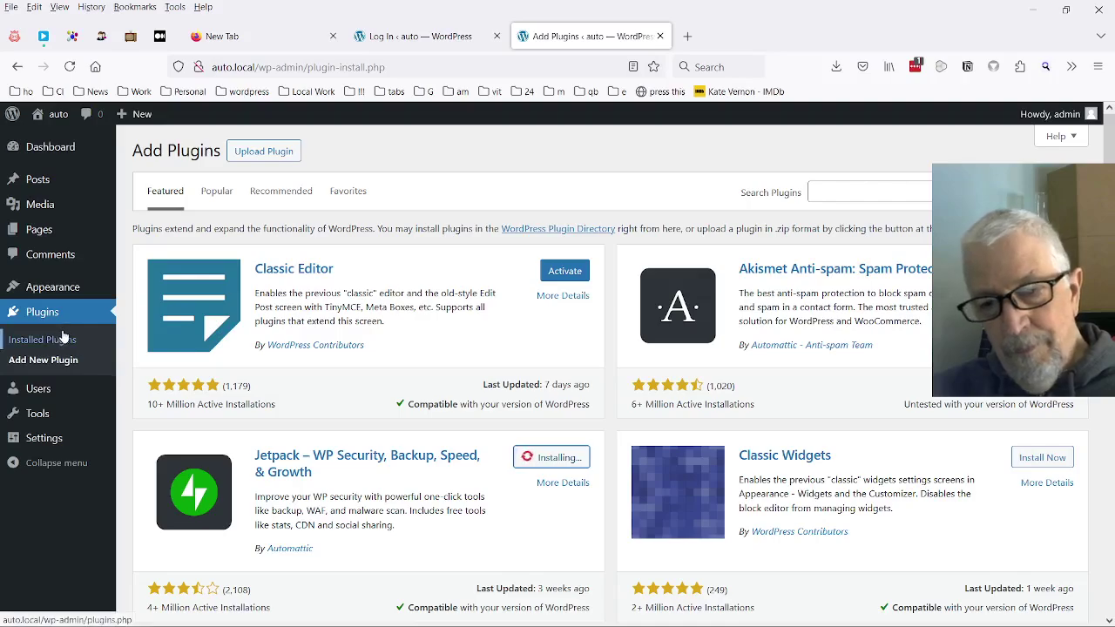
pyautogui.moveTo(75, 297)
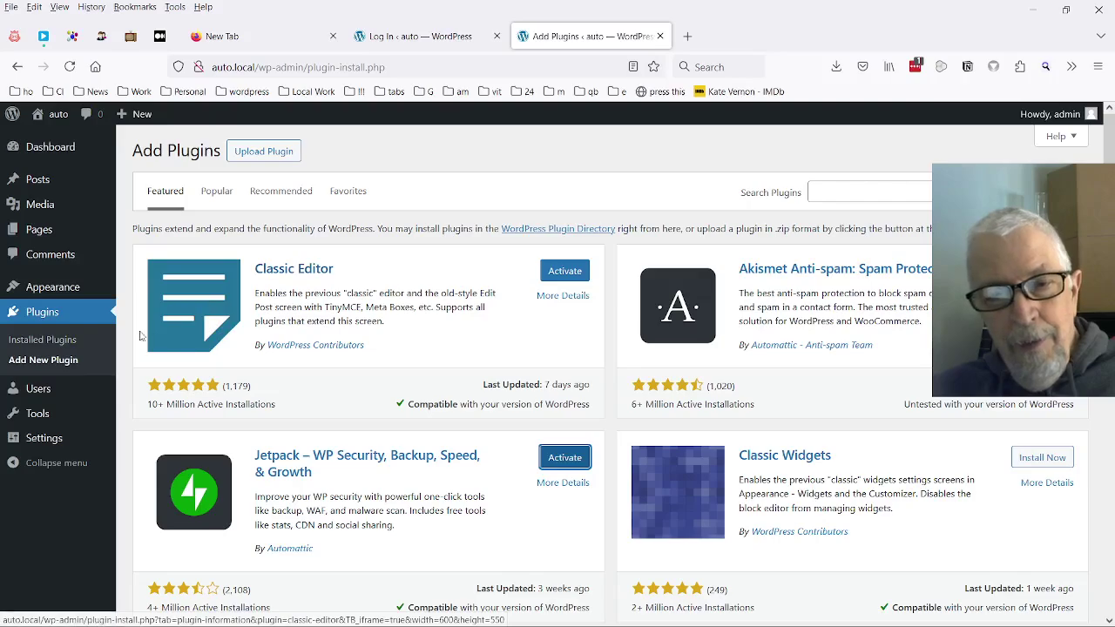
pyautogui.click(75, 341)
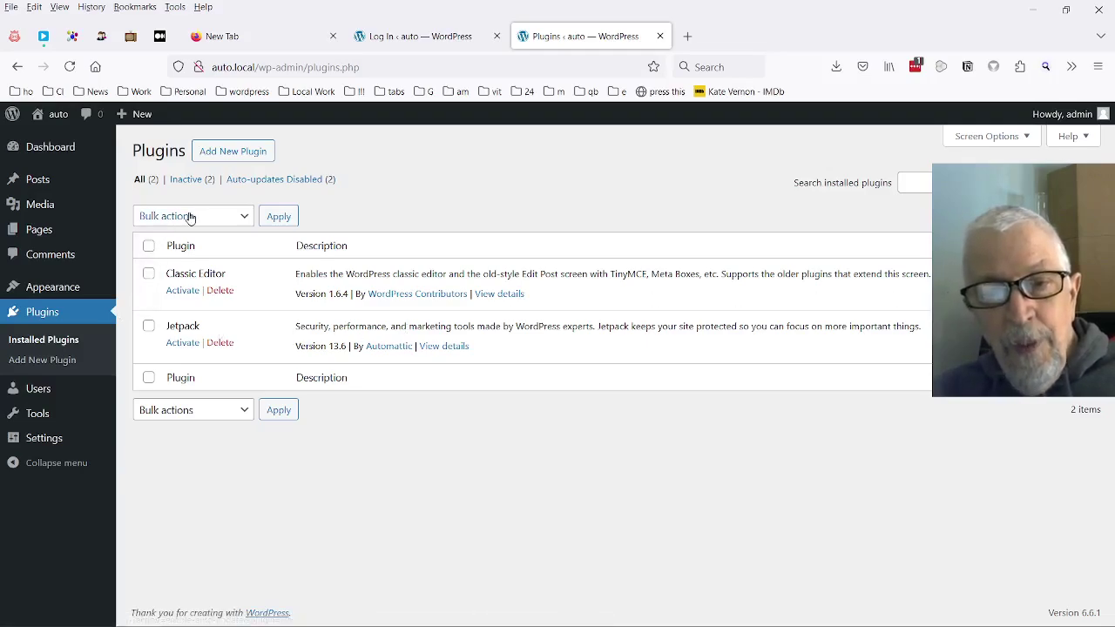
# Select Classic Editor and Jetpack and apply the Enable Auto-updates bulk action
pyautogui.click(149, 246)
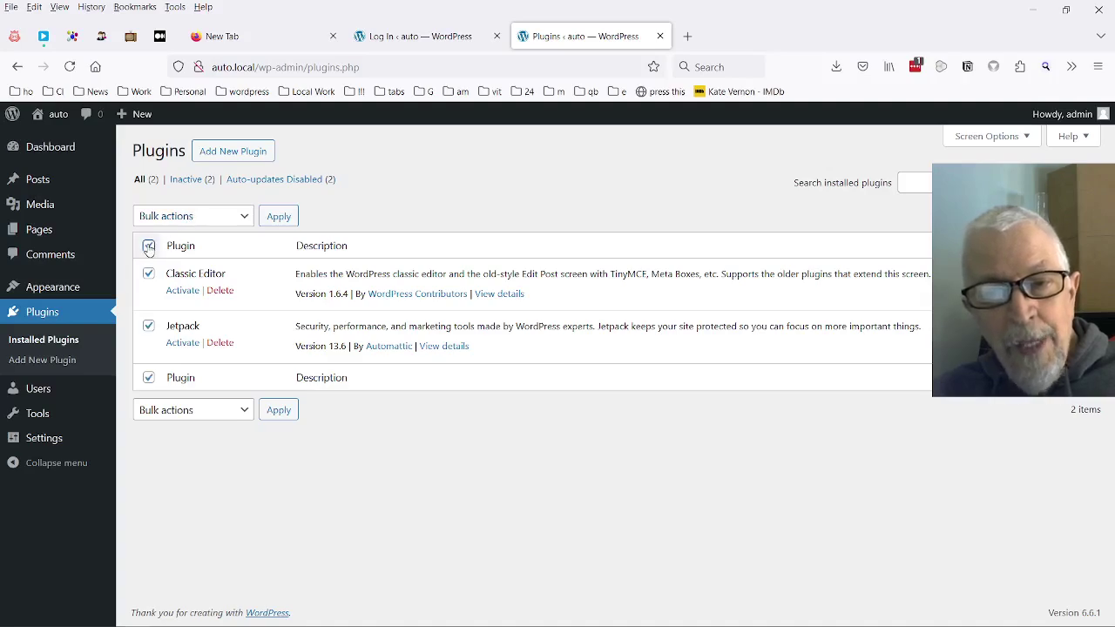
pyautogui.click(187, 219)
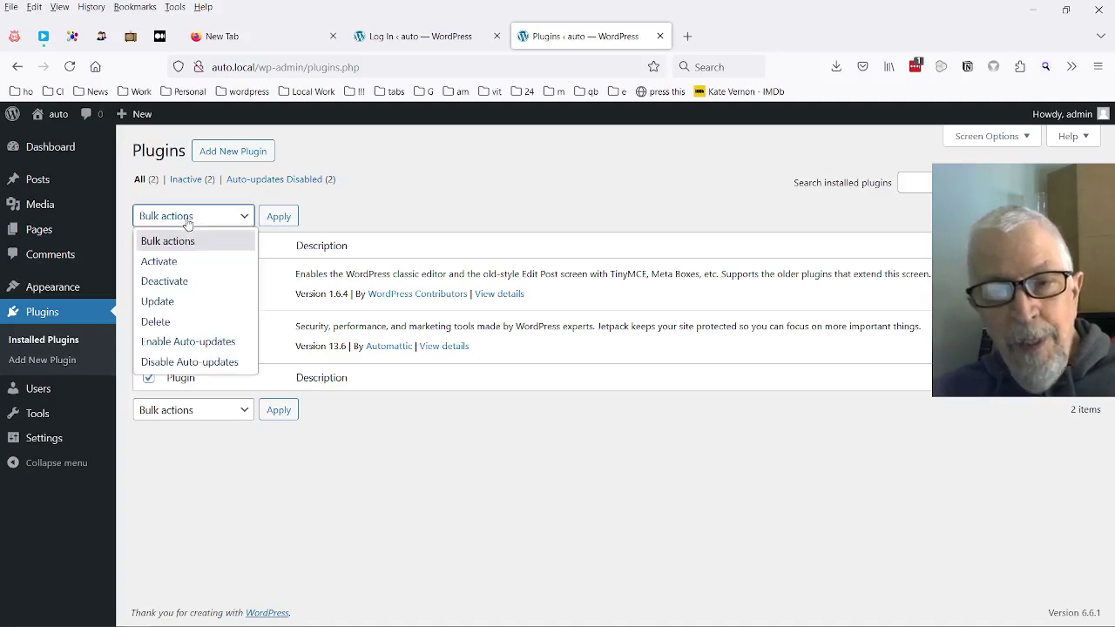
pyautogui.click(209, 342)
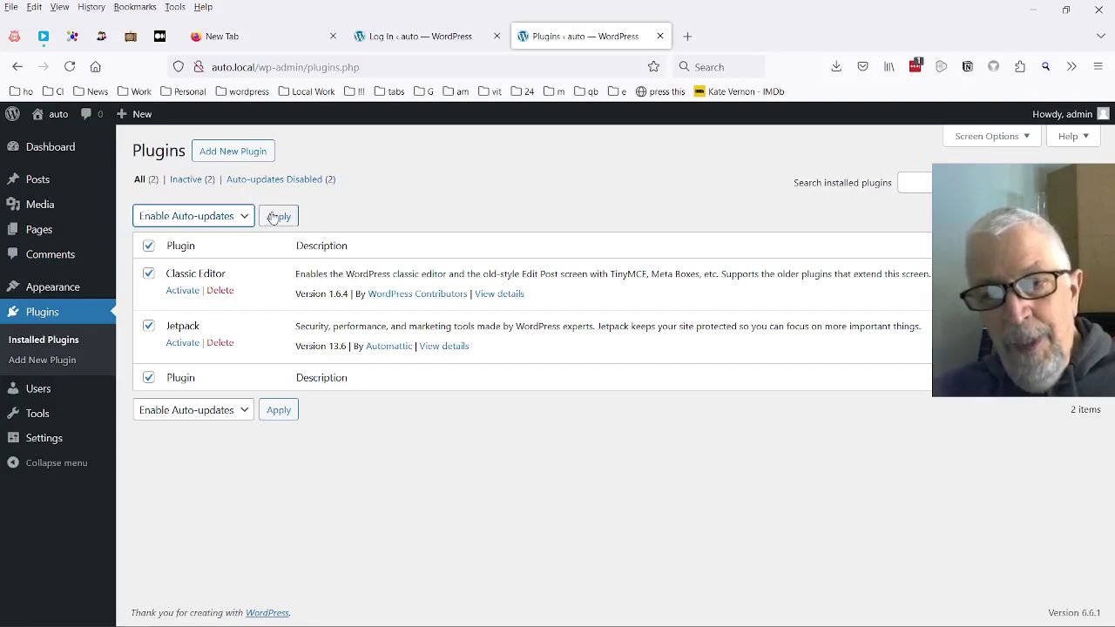
pyautogui.click(278, 218)
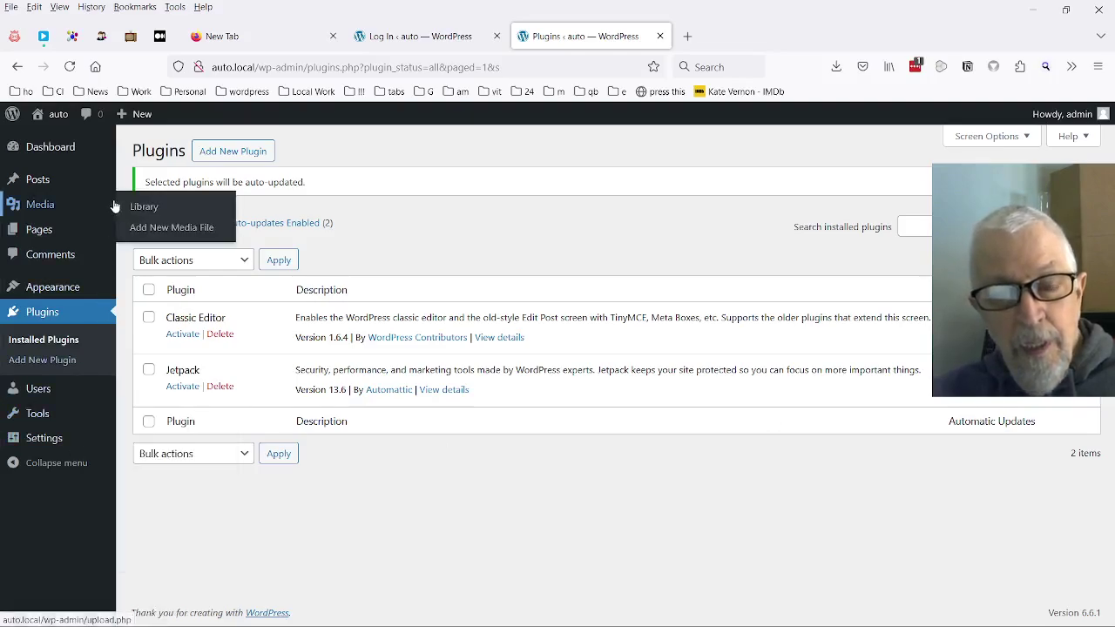
# Turn on auto-updates for the Twenty Twenty-Four theme from the Themes page
pyautogui.moveTo(52, 289)
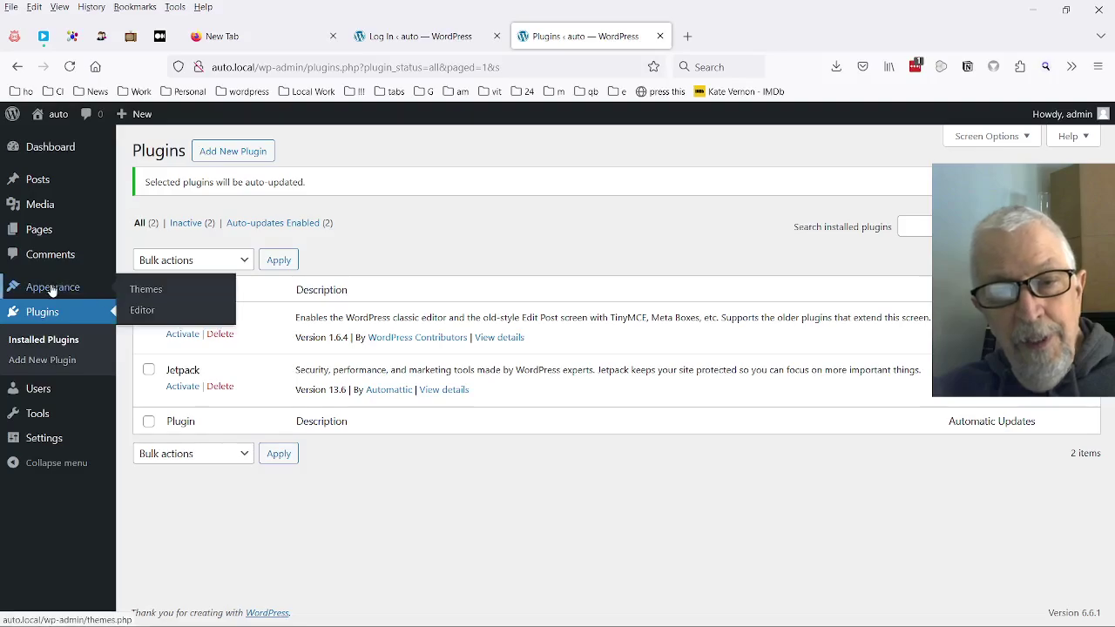
pyautogui.click(149, 293)
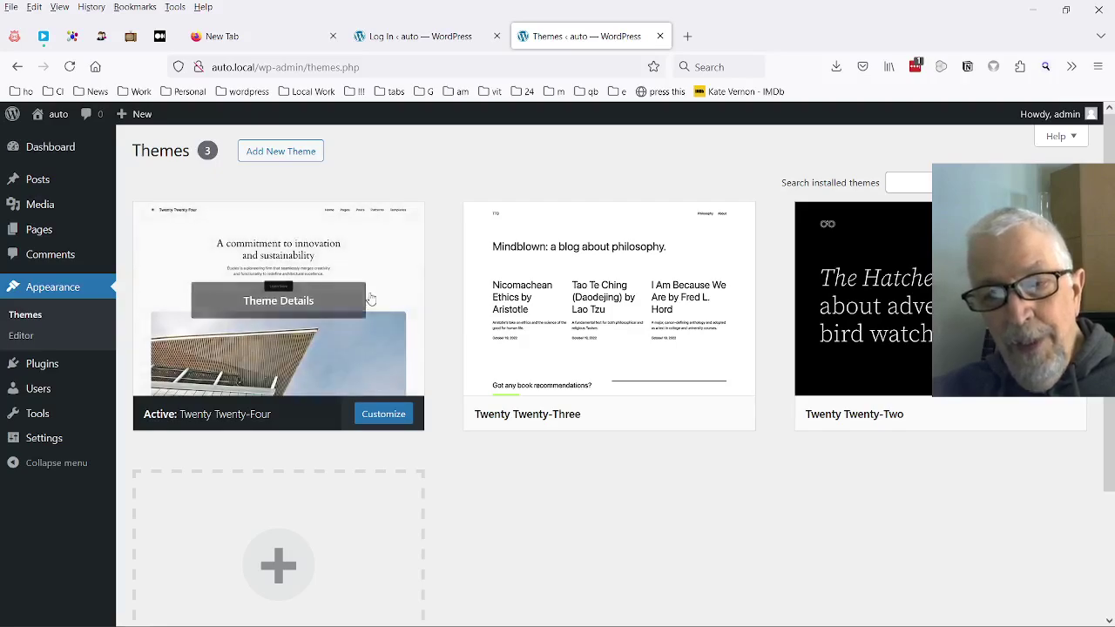
pyautogui.click(342, 247)
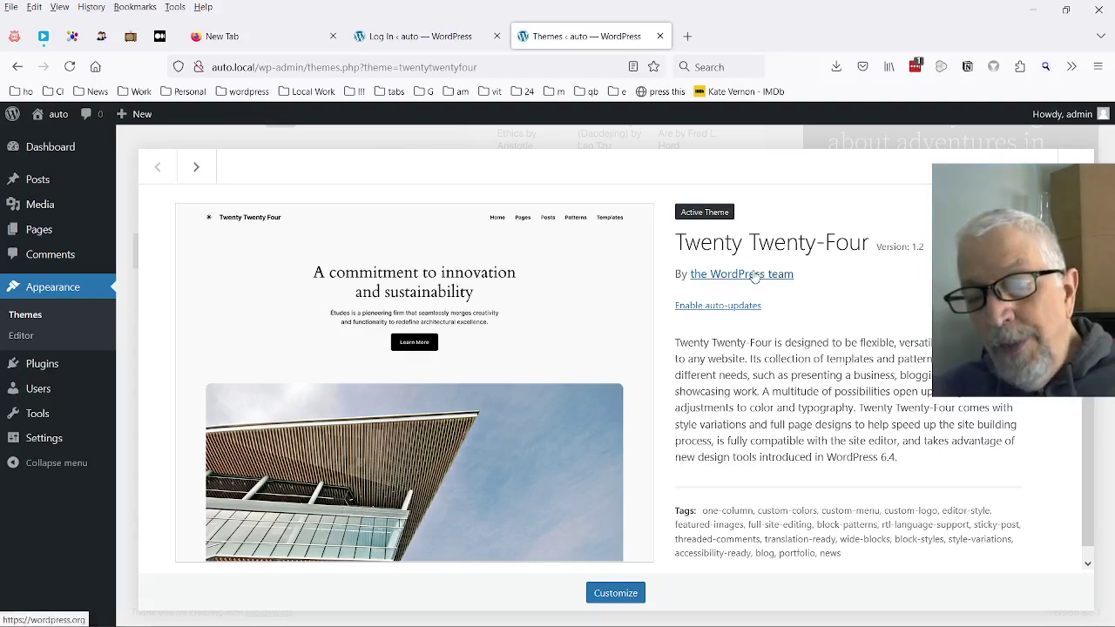
pyautogui.click(727, 309)
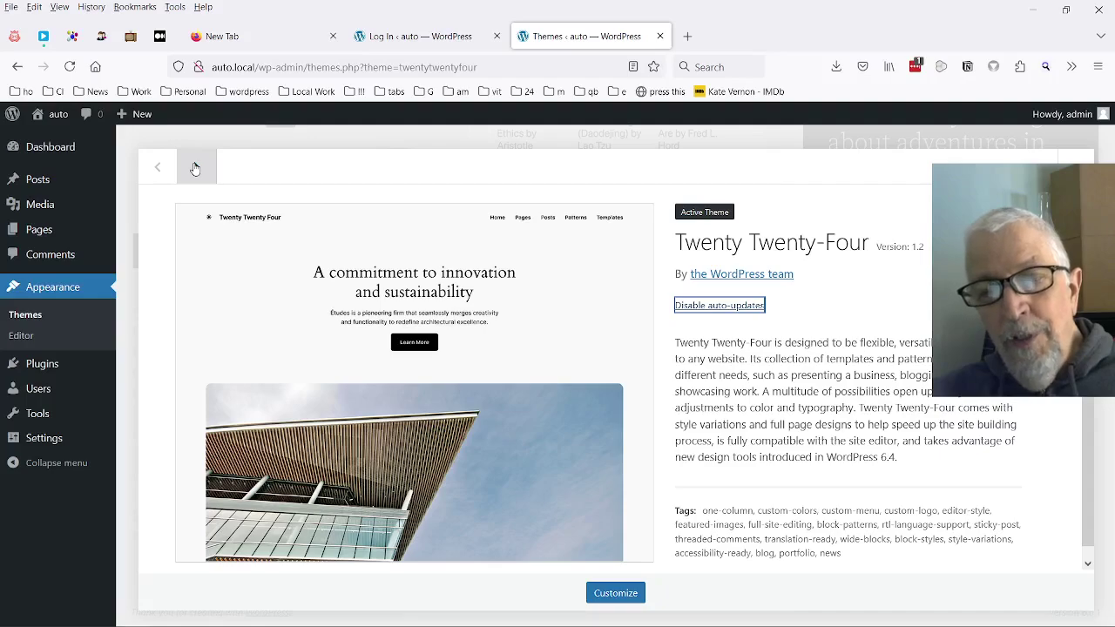
# Turn on auto-updates for Twenty Twenty-Three and Twenty Twenty-Two, then return to the themes list
pyautogui.click(195, 168)
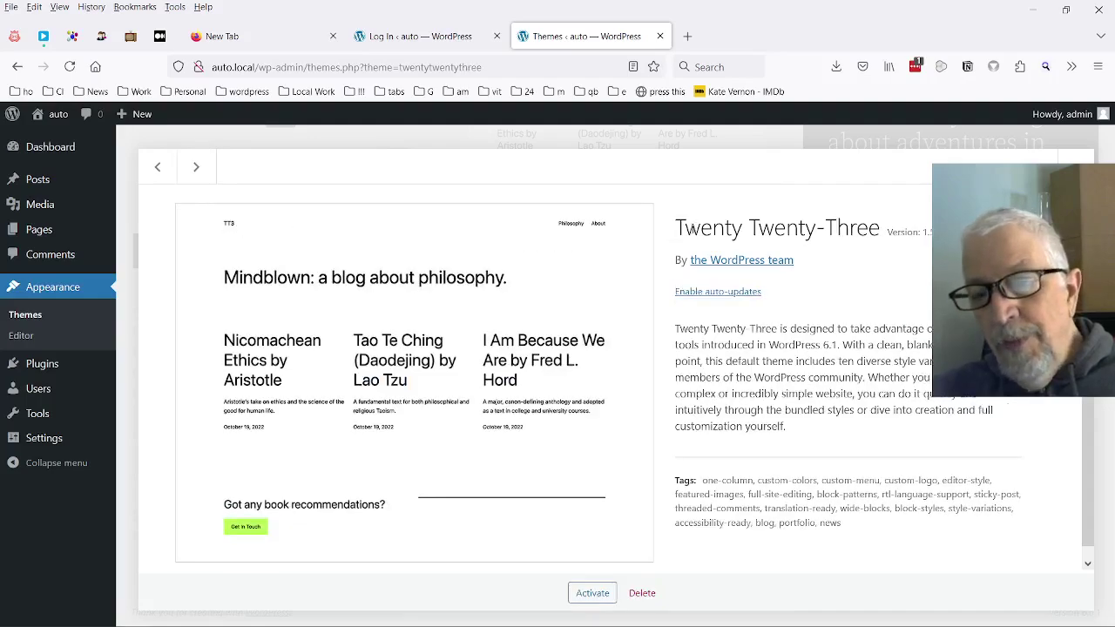
pyautogui.click(712, 293)
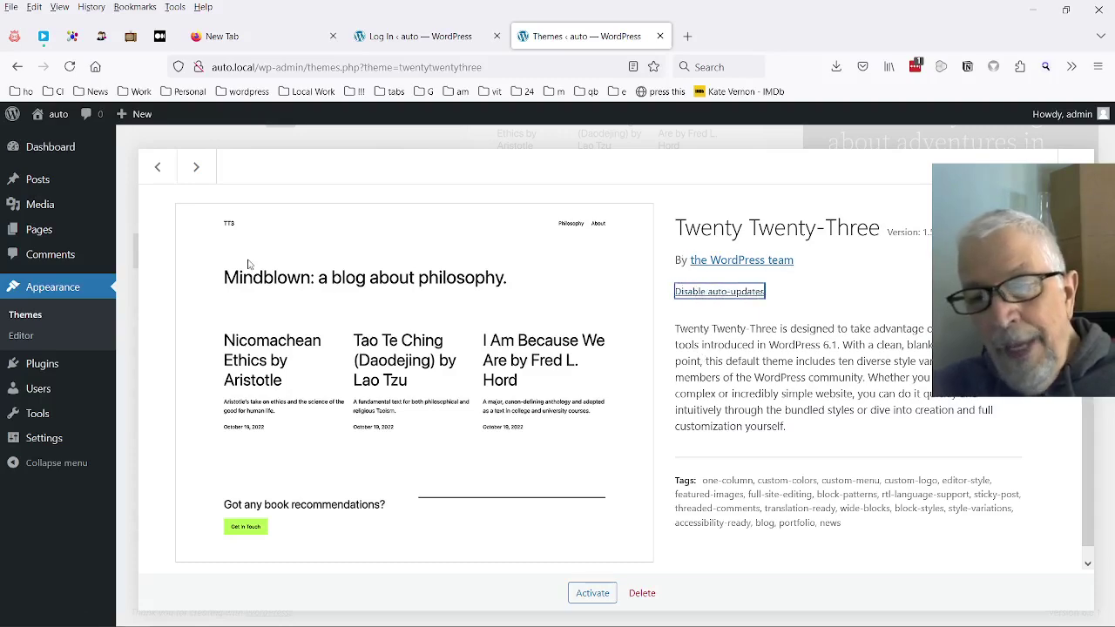
pyautogui.click(206, 167)
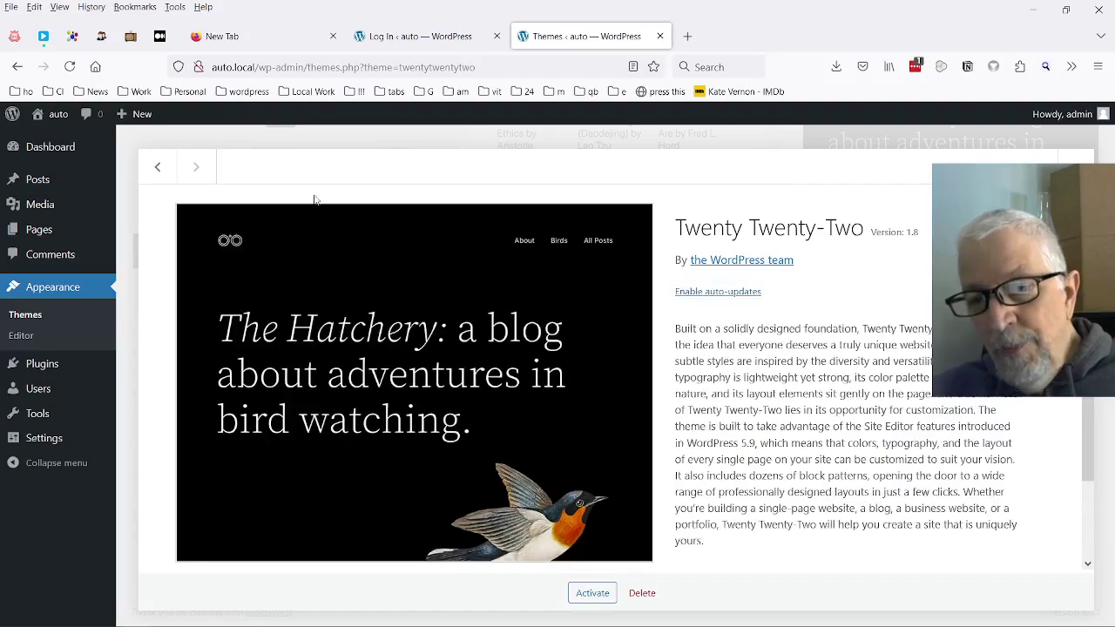
pyautogui.click(719, 294)
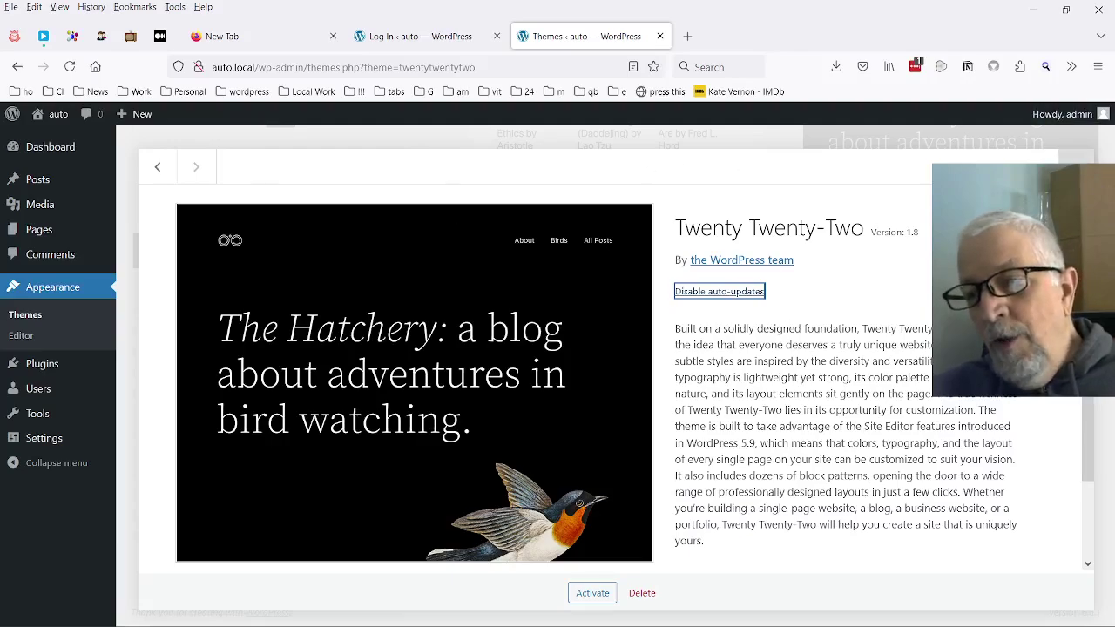
pyautogui.click(1076, 166)
pyautogui.scroll(3, 1062, 201)
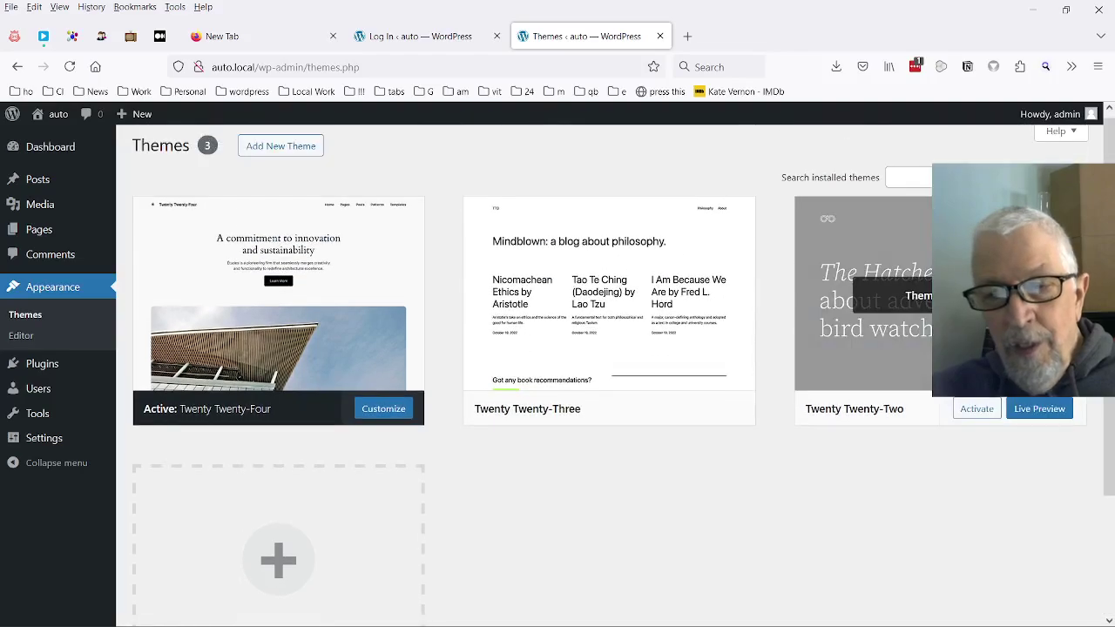
pyautogui.scroll(1, 925, 259)
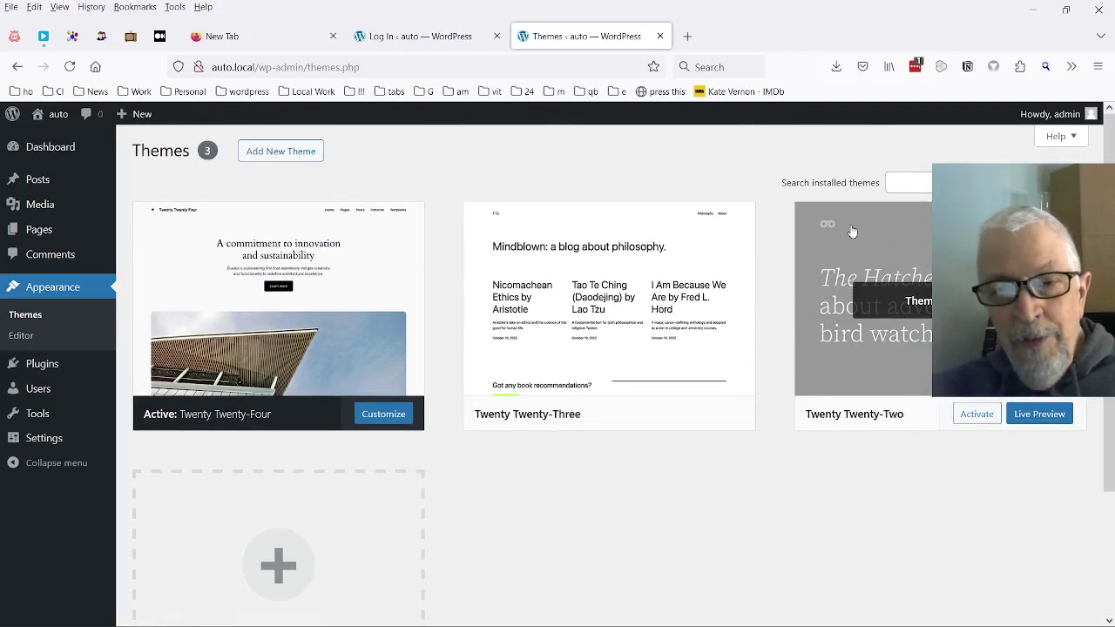
pyautogui.moveTo(39, 155)
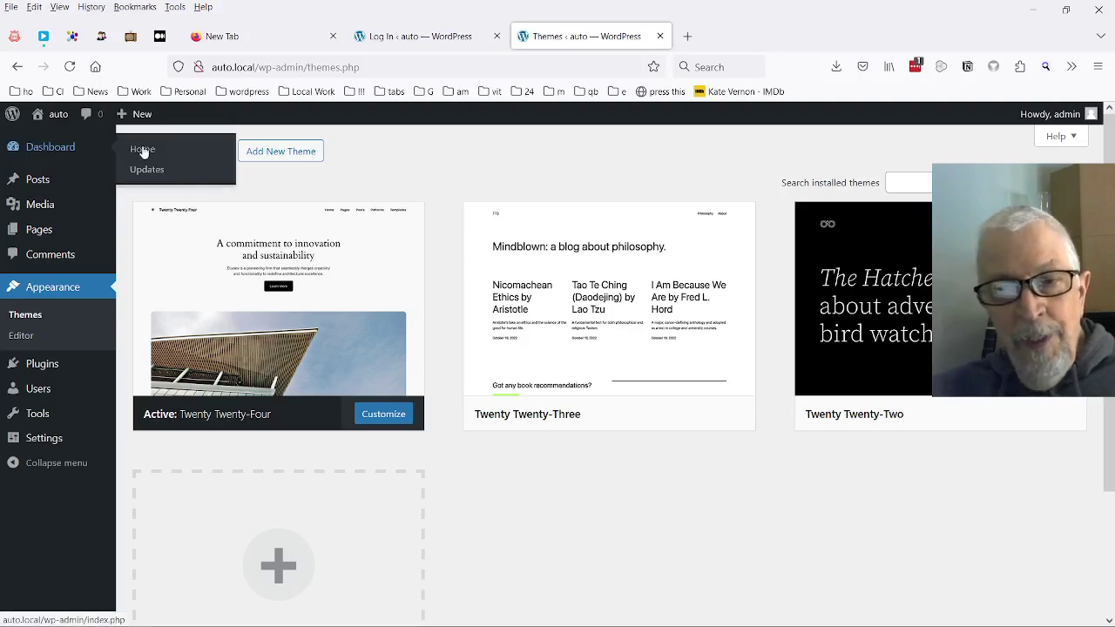
# Check the Updates page: WordPress 6.6.1, plugins and themes up to date; then bring back OBS
pyautogui.click(161, 172)
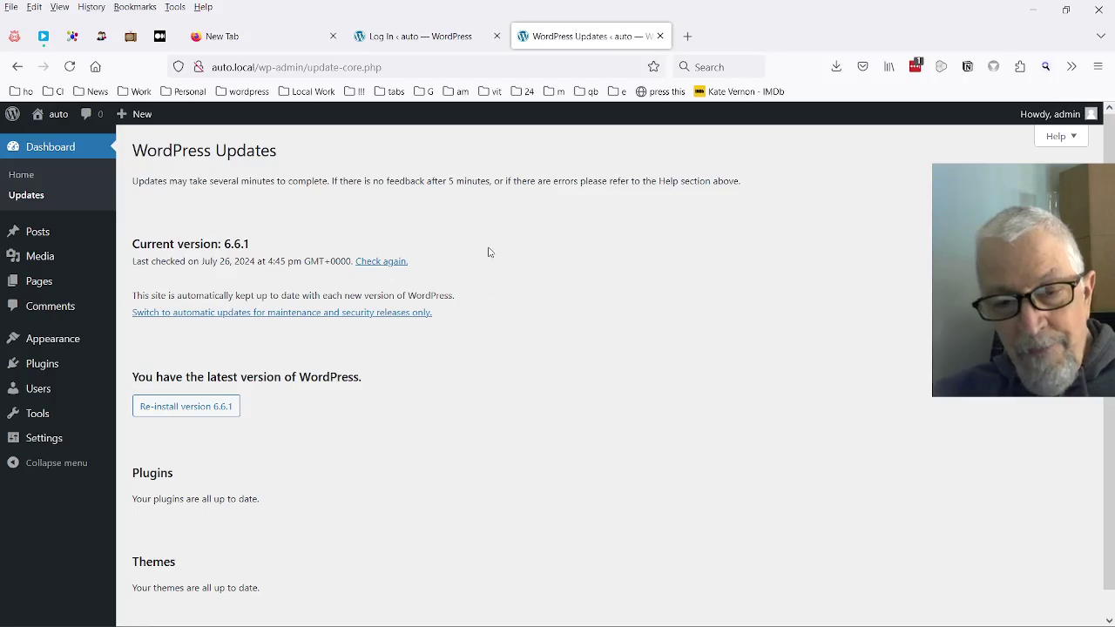
pyautogui.scroll(-1, 508, 209)
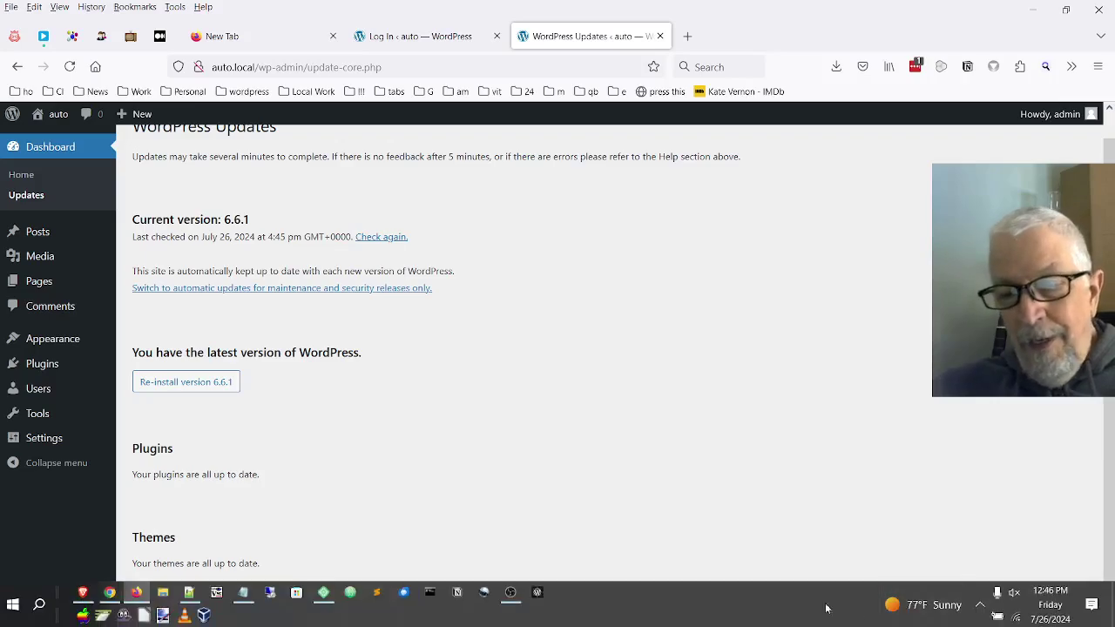
pyautogui.click(511, 596)
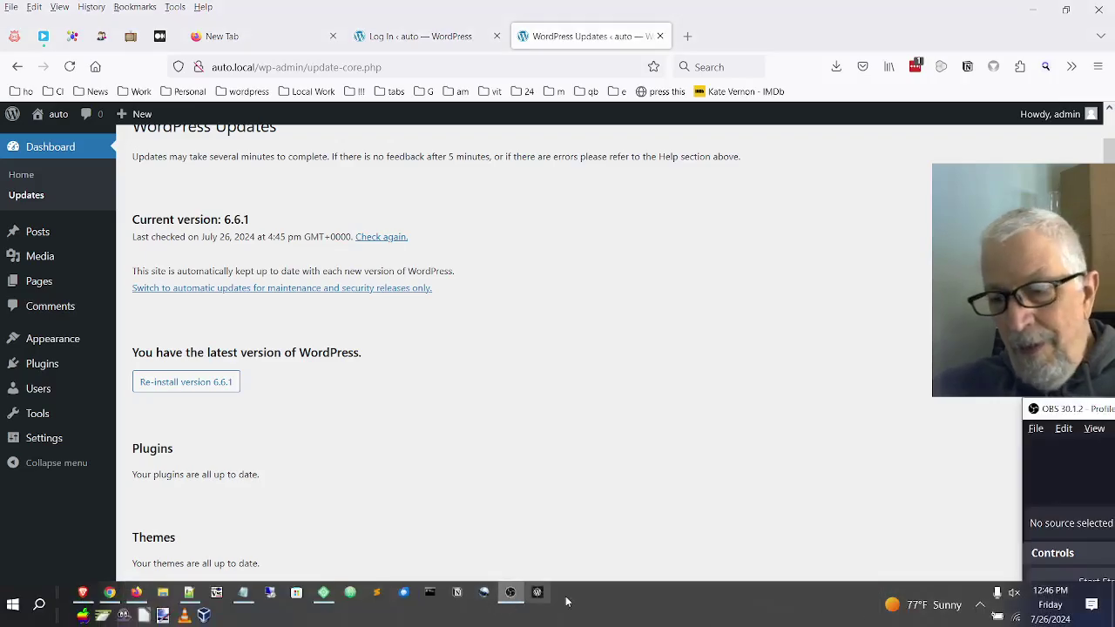